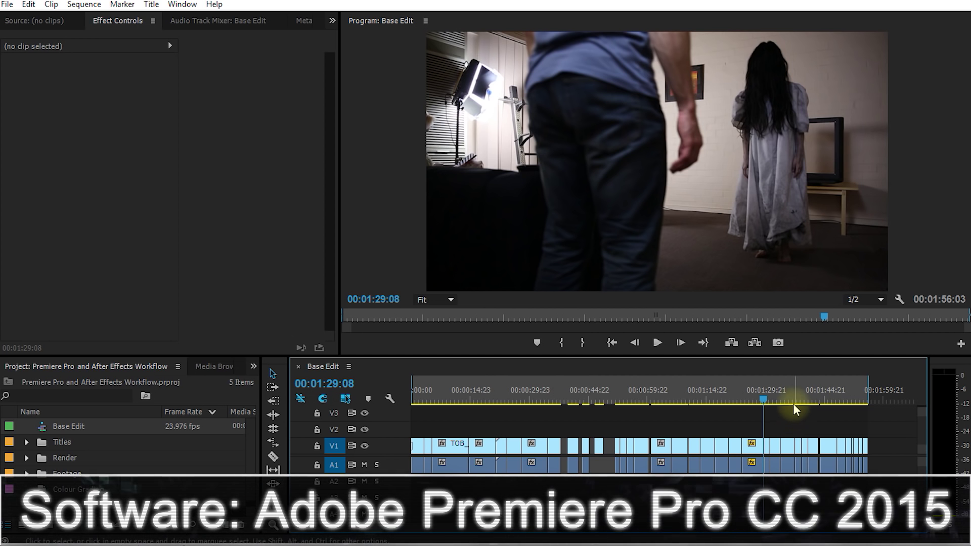
Scrub back toward the start, expand V1 and A1 for thumbnails and waveforms, and zoom in
left_click(757, 401)
left_click_drag(756, 399, 464, 436)
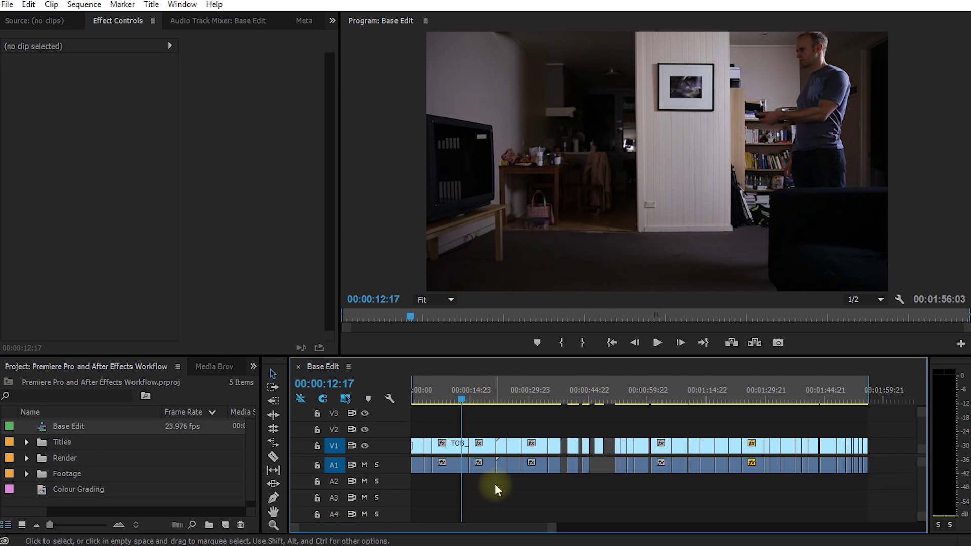
double_click(380, 445)
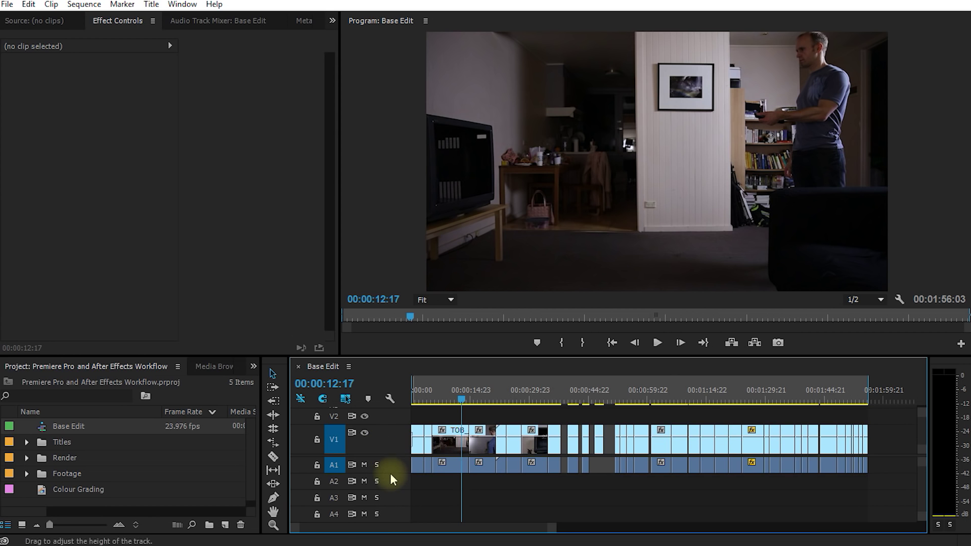
double_click(392, 467)
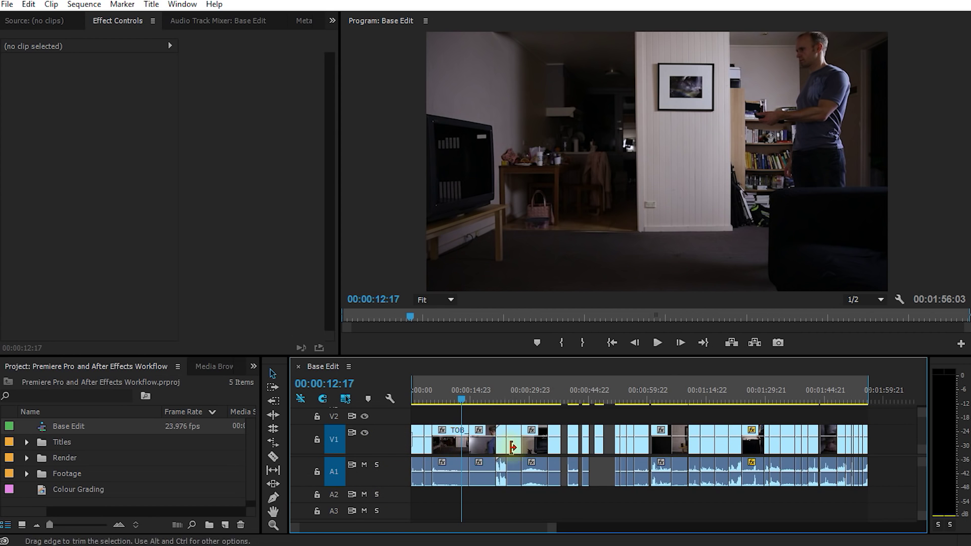
key("equal")
key("equal")
key("equal")
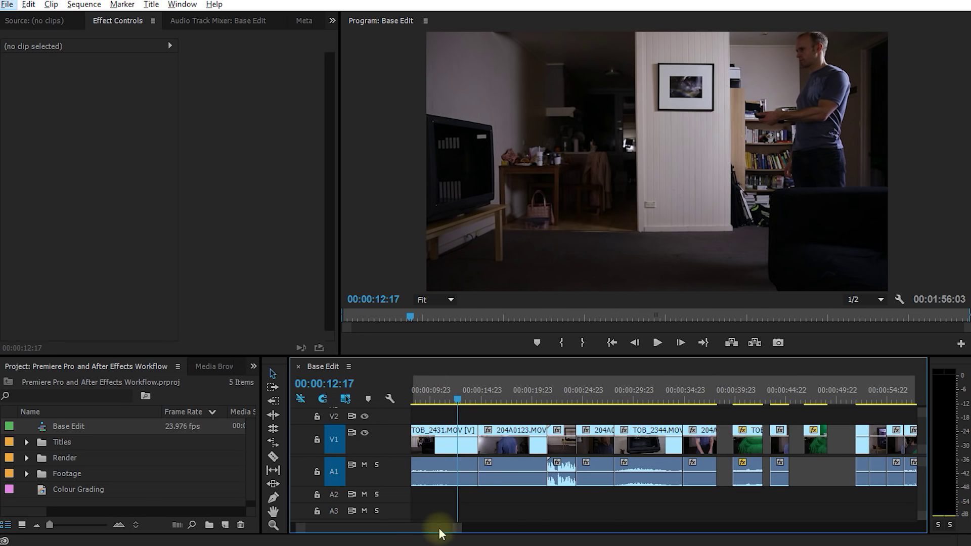
left_click_drag(439, 534, 430, 533)
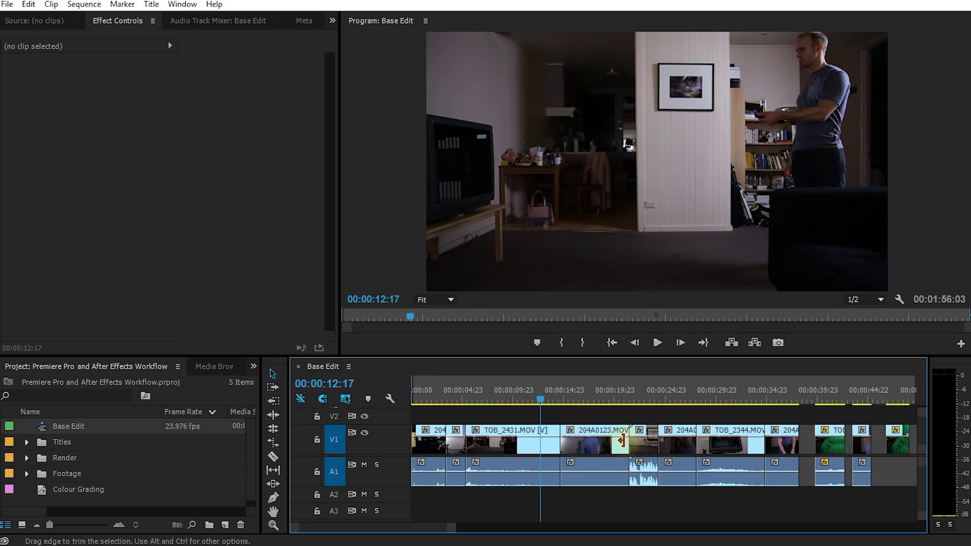
Mark a 00:00:09:07 In-to-Out range around TOB_2431.MOV and bring up Export Settings
left_click(511, 451)
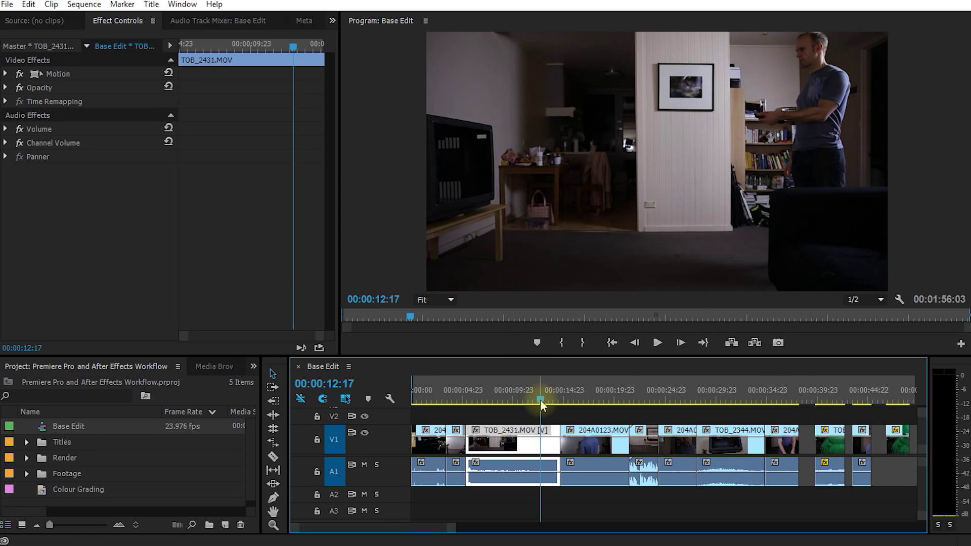
left_click_drag(540, 399, 519, 401)
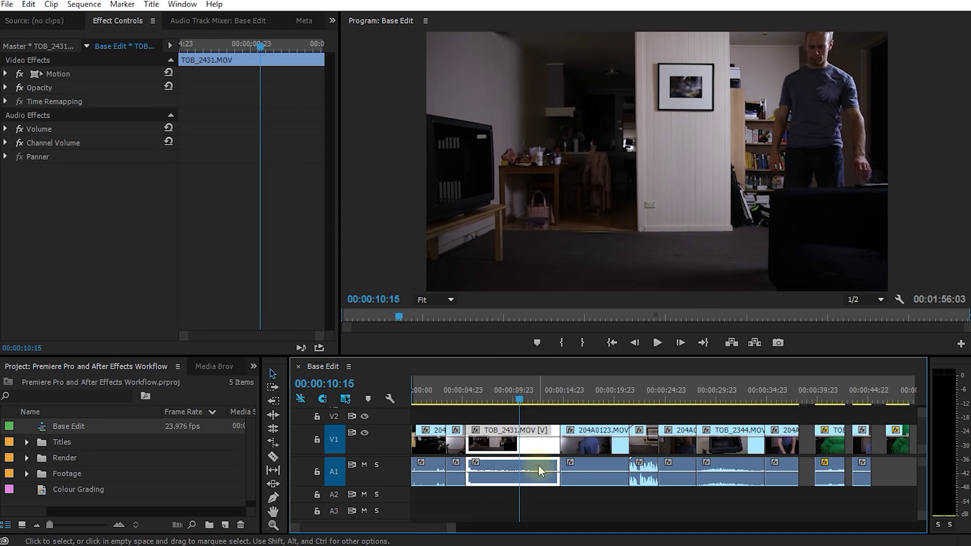
key("x")
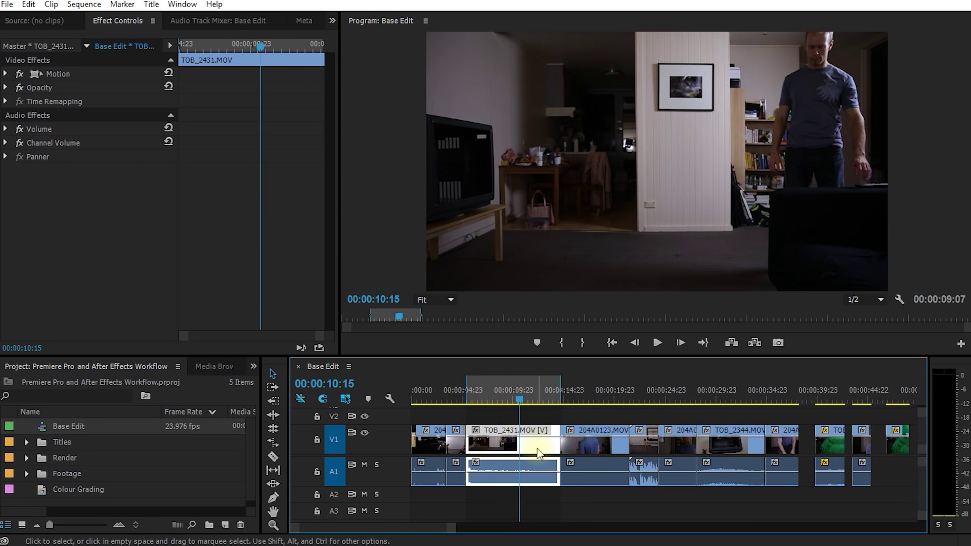
key("ctrl+m")
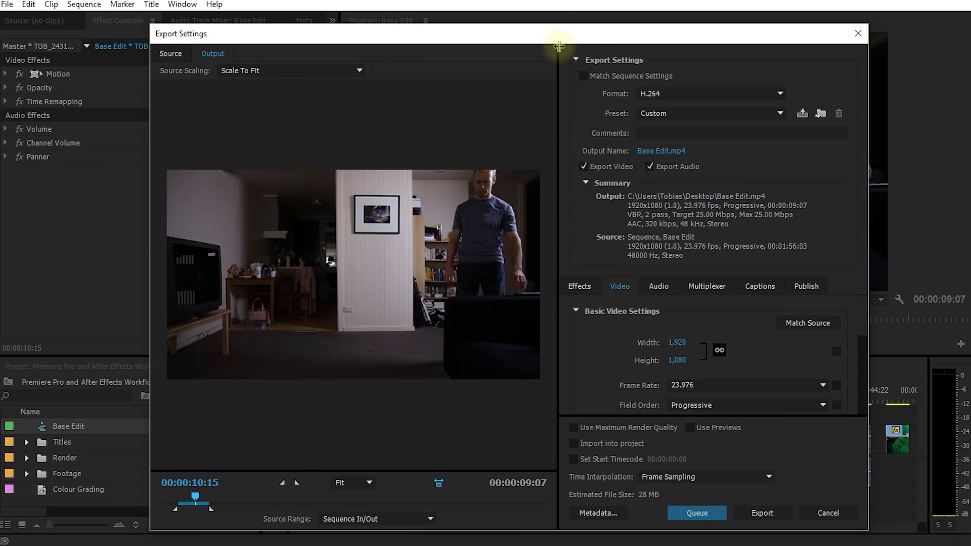
Keep H.264 as the format and set the output location to Footage > VFX
left_click_drag(558, 46, 555, 41)
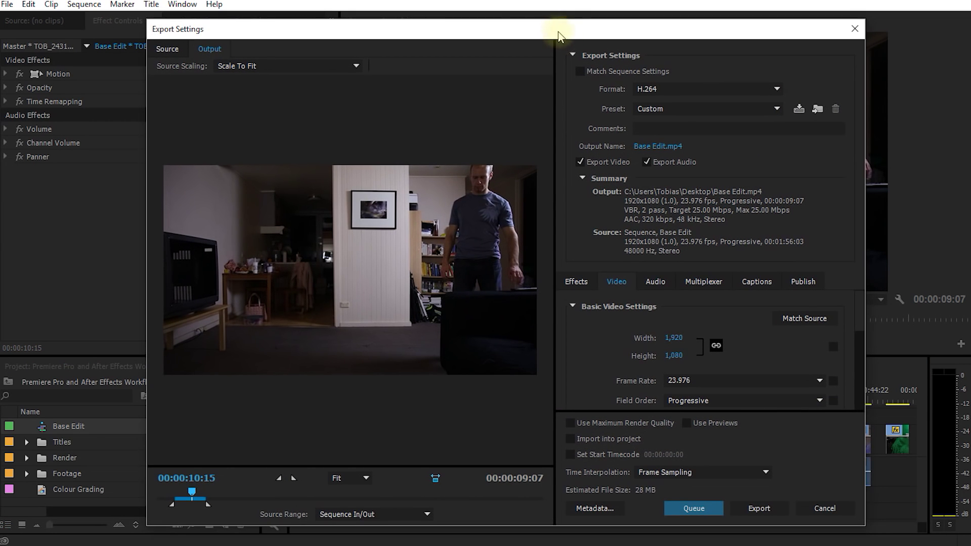
left_click(748, 95)
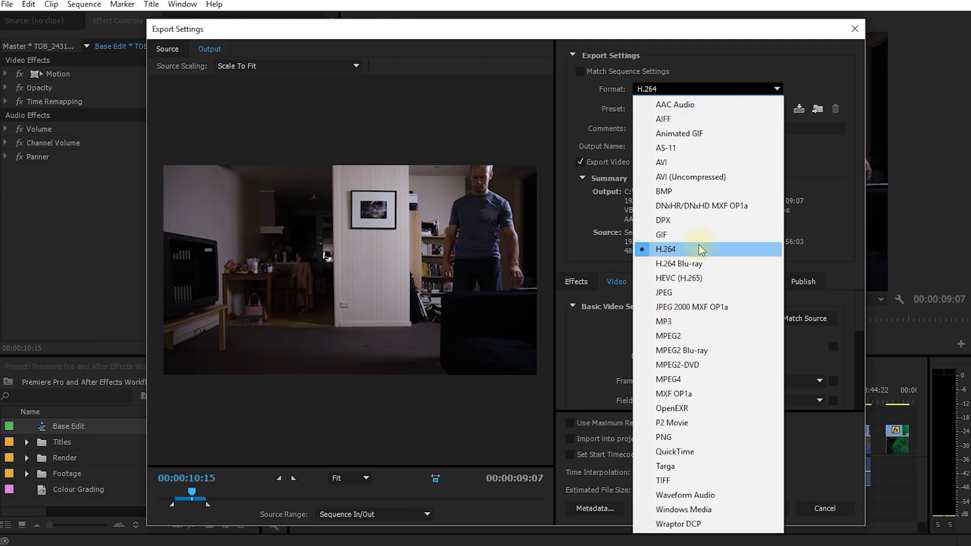
left_click(754, 250)
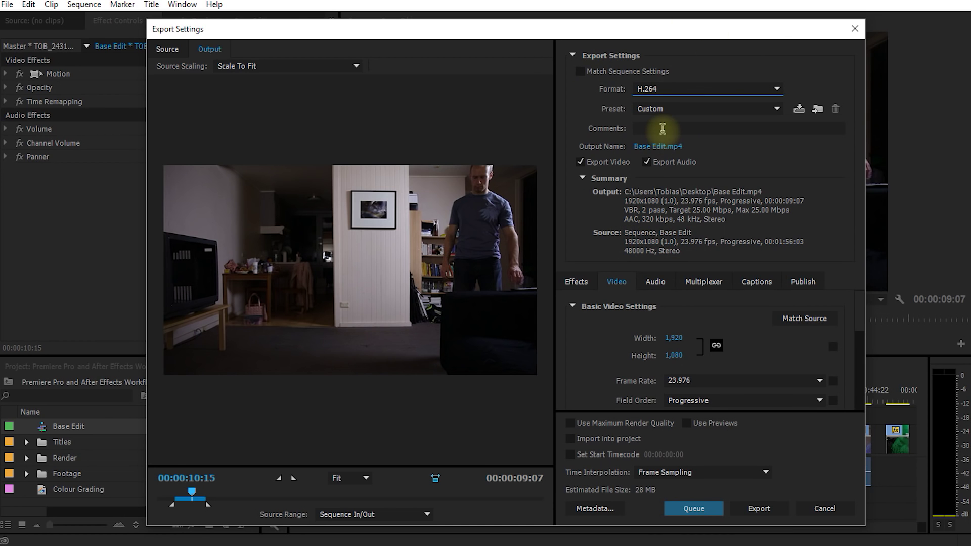
left_click(657, 146)
double_click(403, 245)
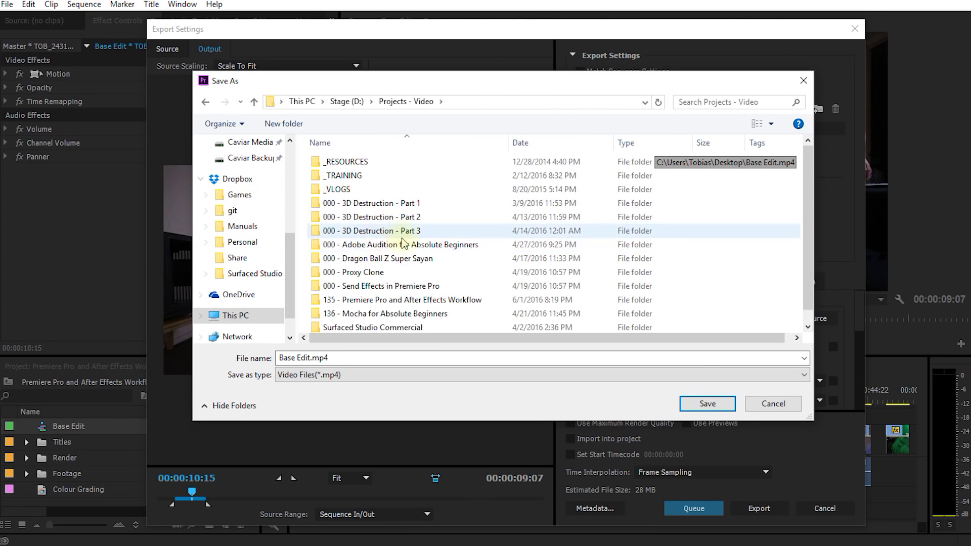
scroll(403, 244, "down", 1)
double_click(394, 282)
double_click(344, 203)
double_click(332, 162)
Name the output file 'Tv Insert Base' and export it
left_click(341, 357)
key("ctrl+a")
type("T")
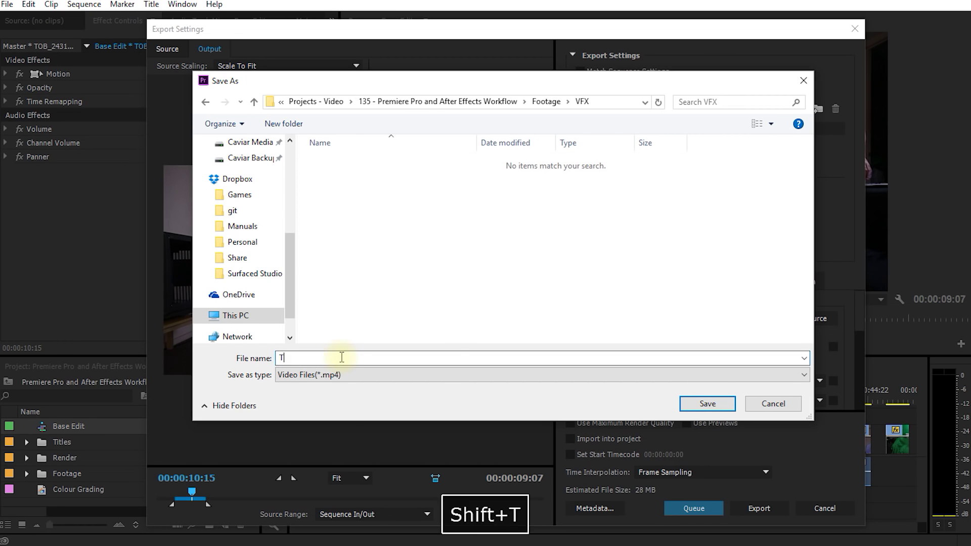
type("v Insert Base")
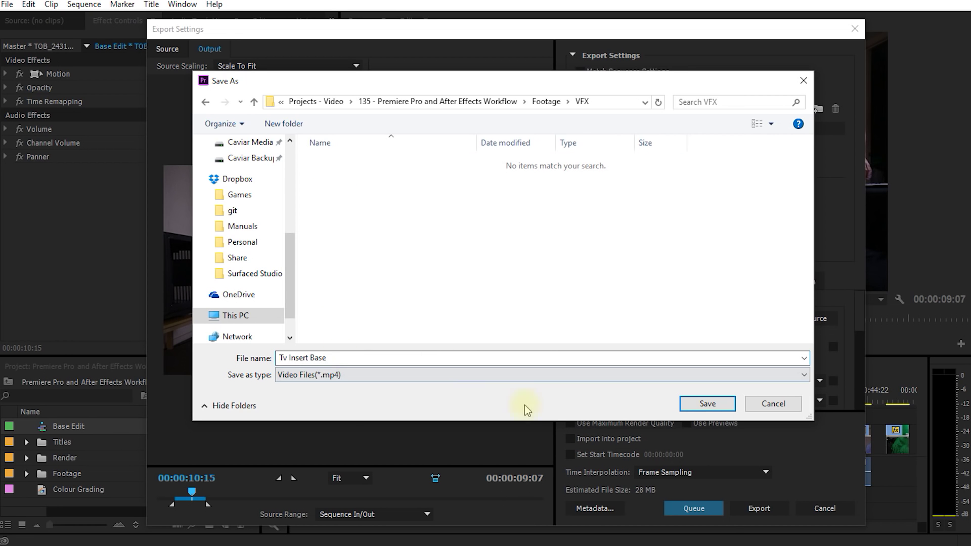
left_click(707, 403)
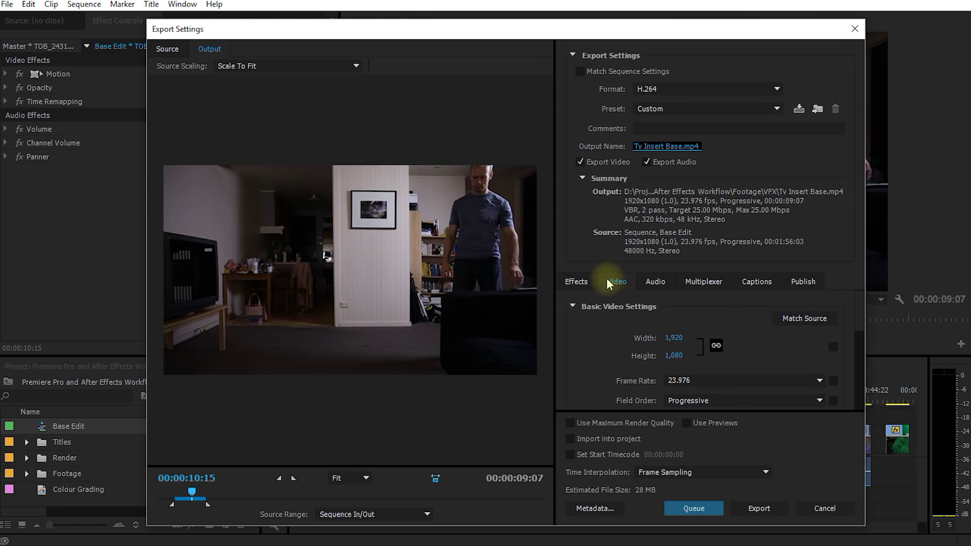
left_click_drag(858, 327, 852, 409)
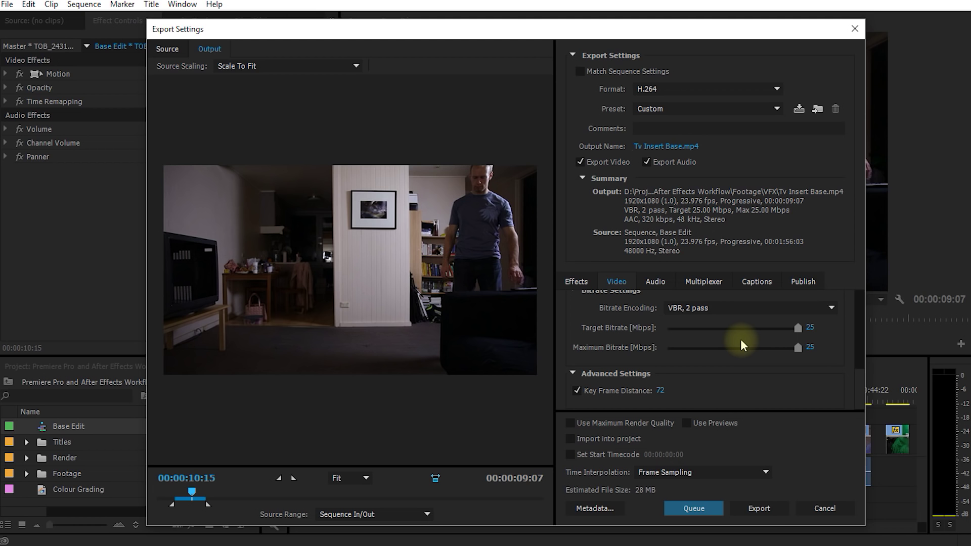
left_click(767, 516)
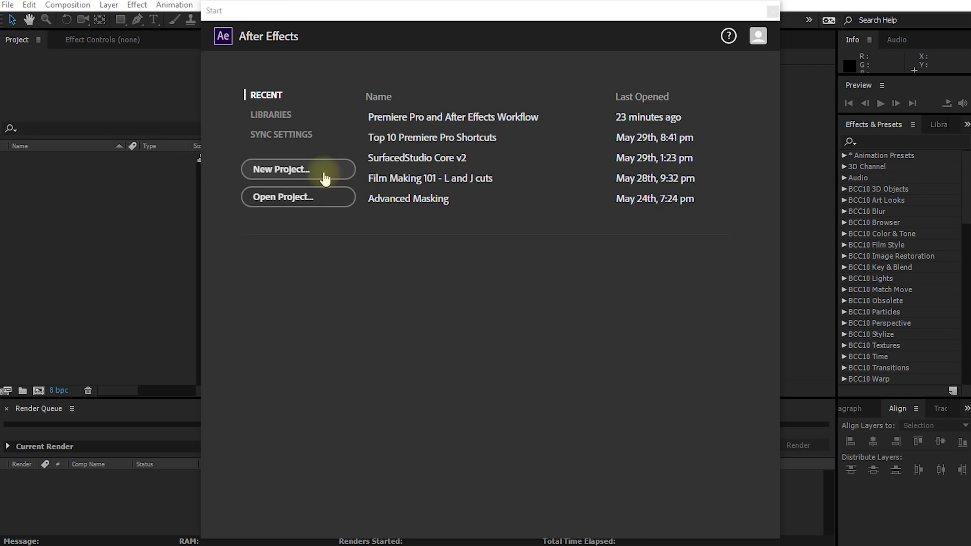
Start a new After Effects project and import Tv Insert Base.mp4
left_click(304, 171)
left_click(85, 230)
double_click(85, 230)
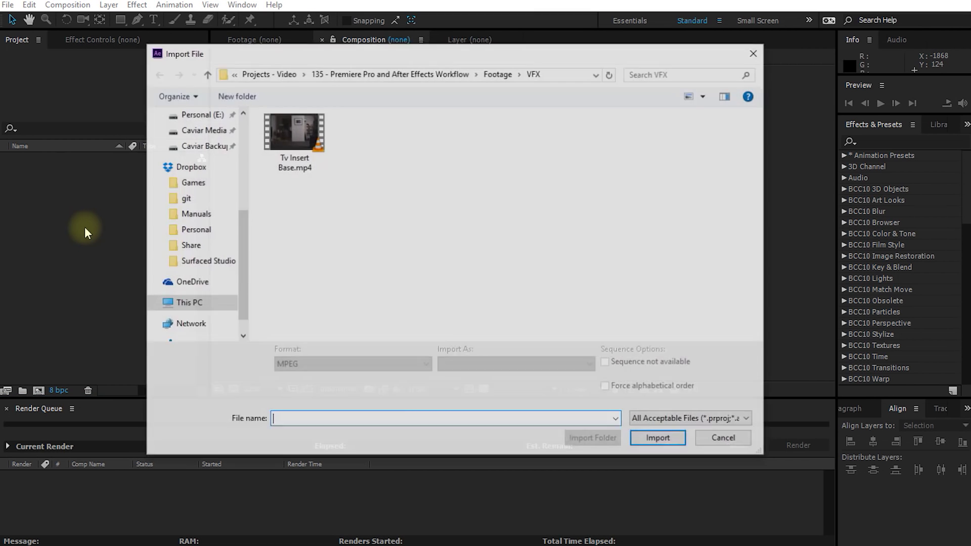
double_click(296, 151)
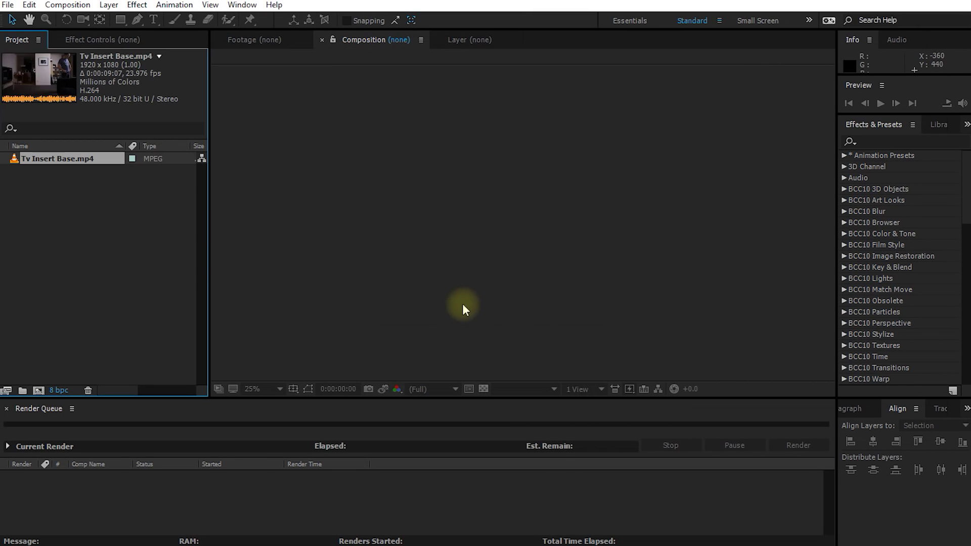
Build a Tv Insert Base composition from the footage and scrub through it full-size
left_click_drag(74, 154, 6, 391)
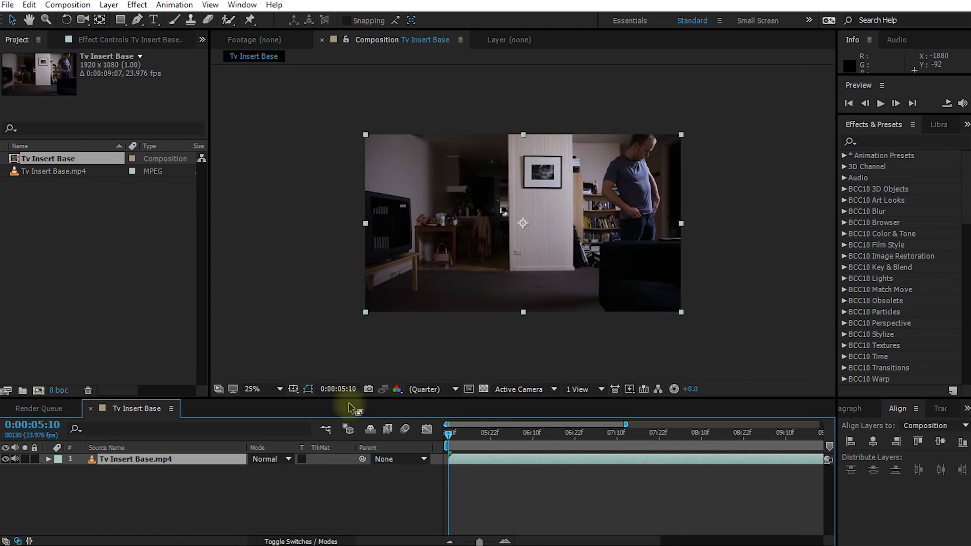
key("alt+/")
left_click_drag(626, 423, 821, 424)
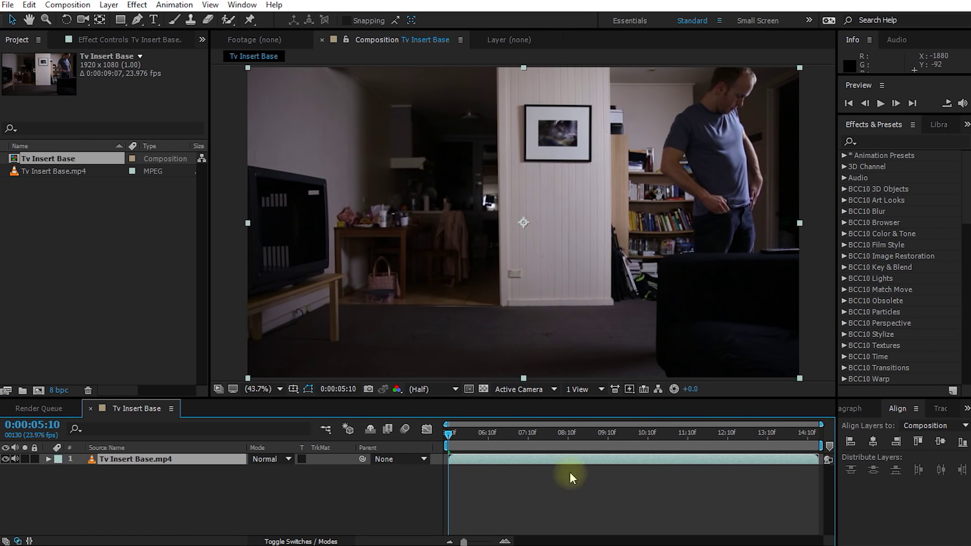
left_click_drag(450, 433, 644, 463)
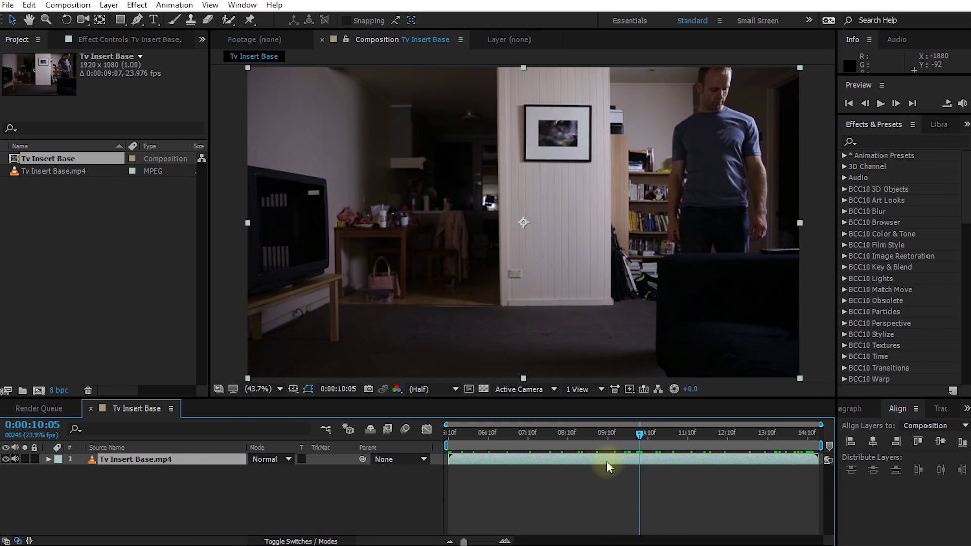
Add a new red solid layer, Red Solid 1, to the composition
right_click(188, 475)
mouse_move(218, 482)
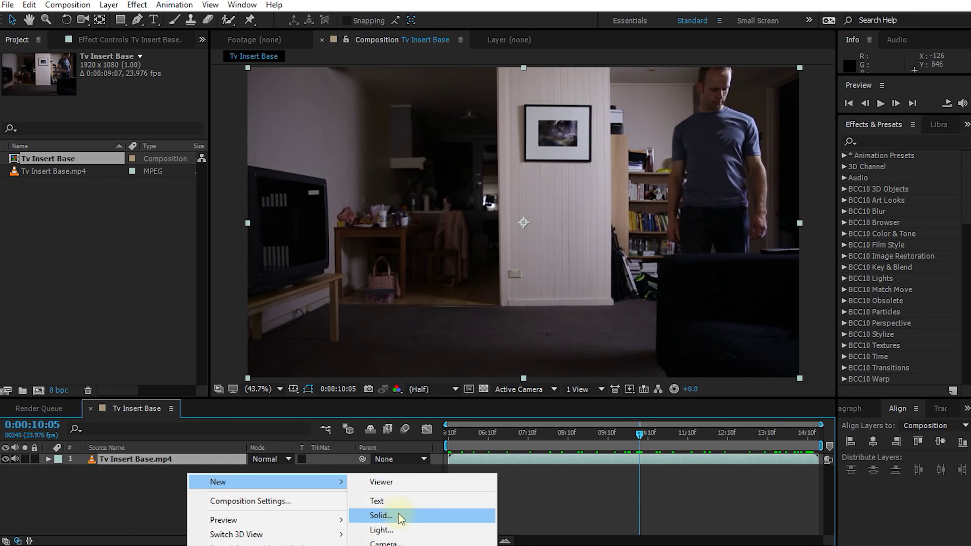
left_click(380, 515)
left_click(549, 383)
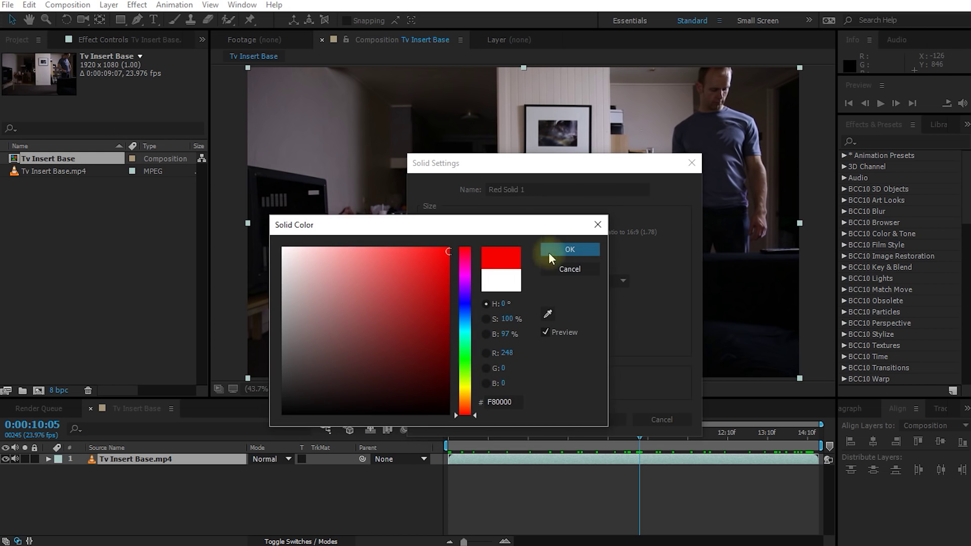
left_click(550, 258)
left_click(586, 420)
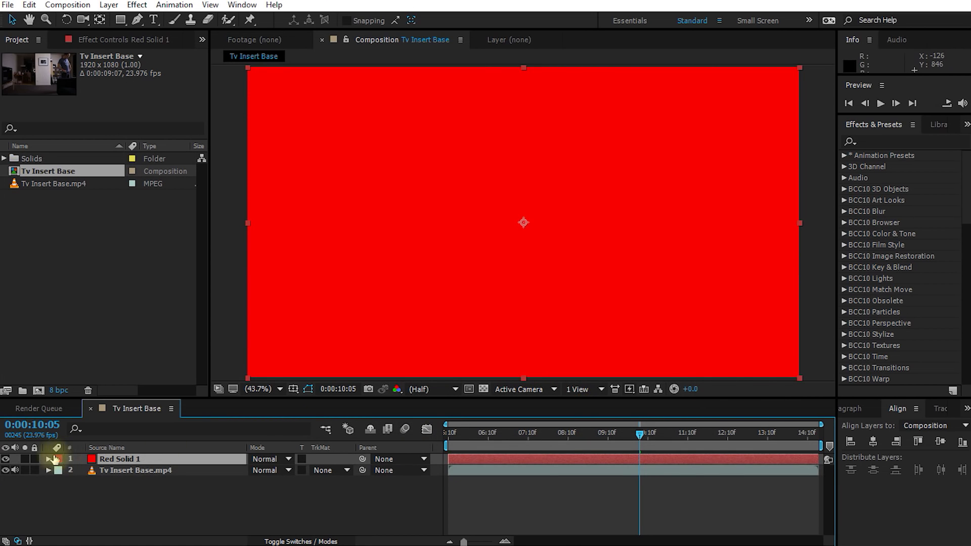
Draw a closed four-point mask around the TV screen on the red solid and unhide it
left_click(6, 460)
left_click(136, 20)
left_click(257, 176)
left_click(325, 186)
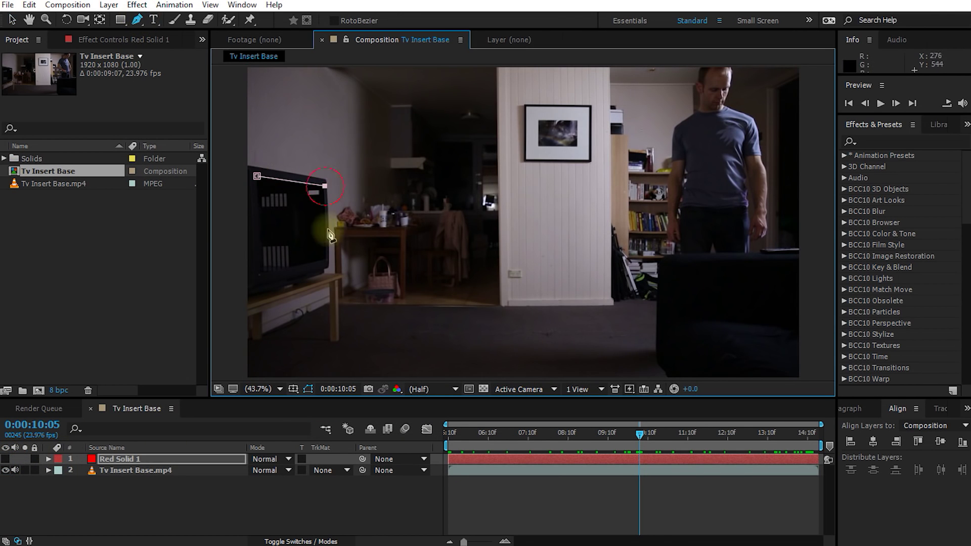
left_click(327, 260)
left_click(260, 272)
left_click(257, 176)
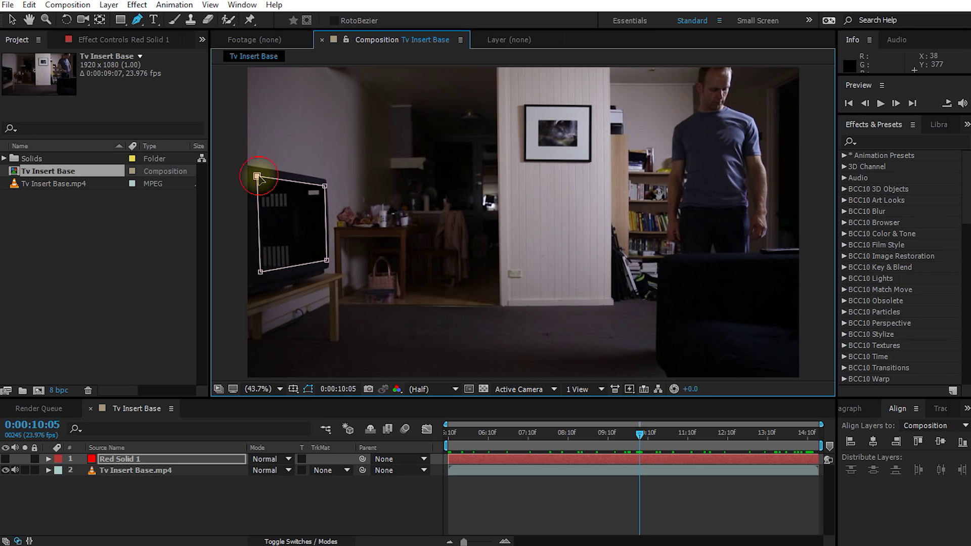
left_click(5, 459)
left_click(140, 494)
key("v")
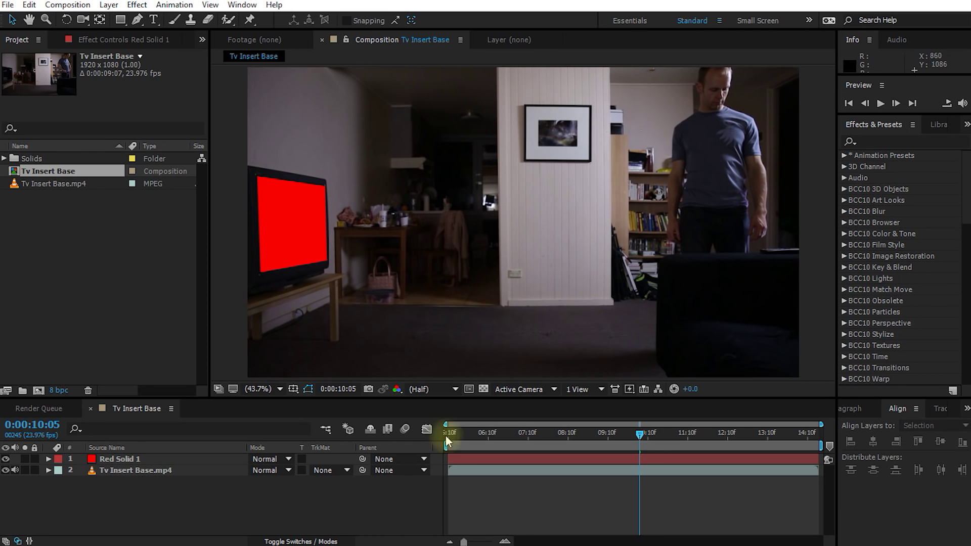
Add the comp to the render queue with QuickTime H.264 RGB 100% output
left_click(370, 509)
key("ctrl+m")
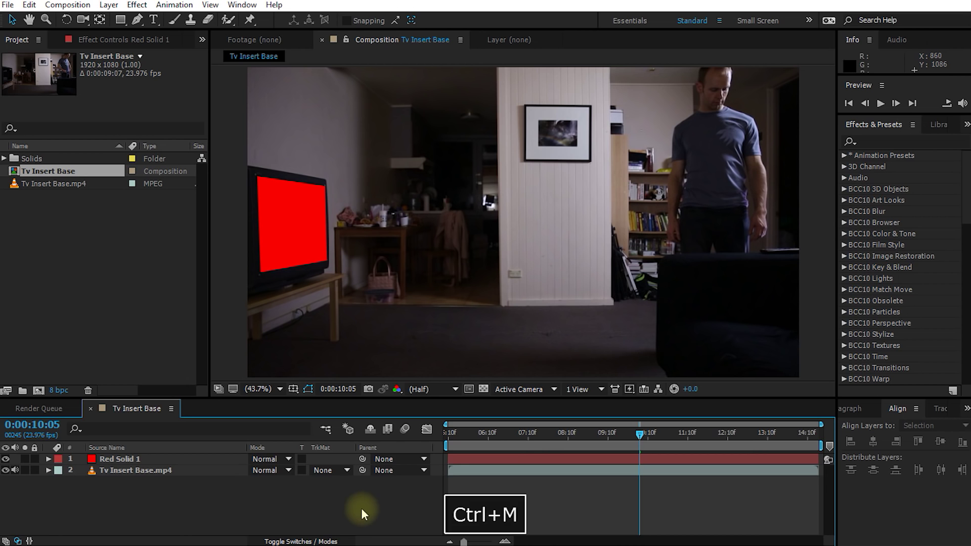
left_click(86, 496)
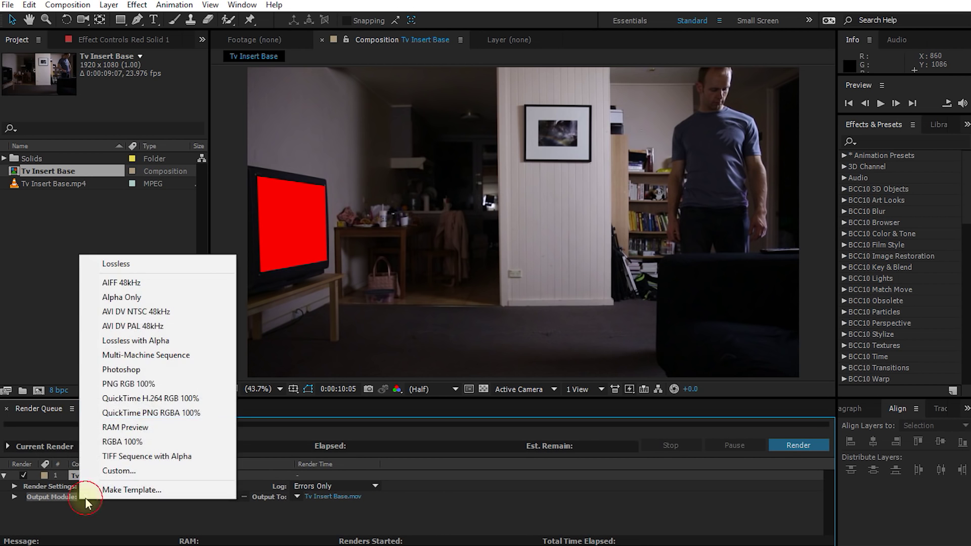
left_click(172, 399)
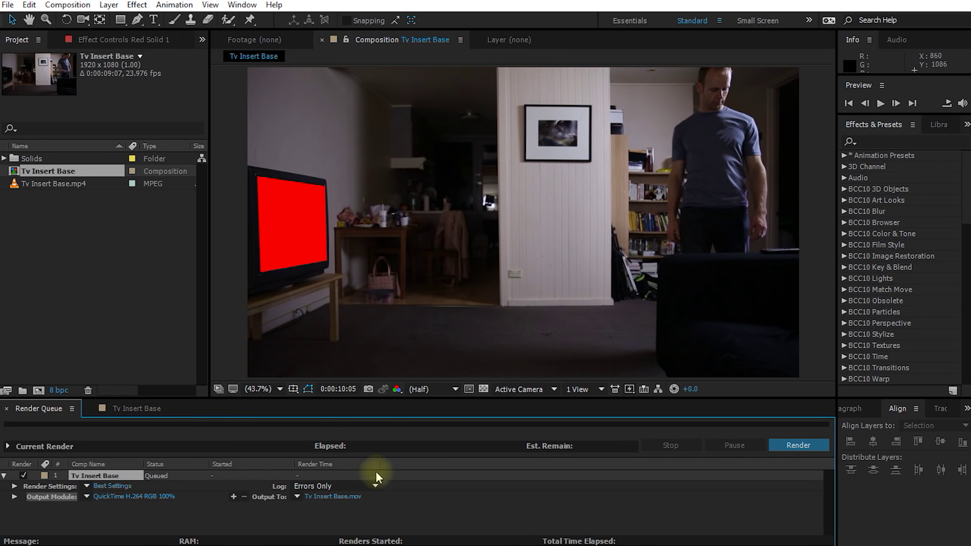
Set the output to VFX\Tv Insert Final.mov and render
left_click(346, 496)
scroll(82, 167, "up", 5)
left_click(81, 161)
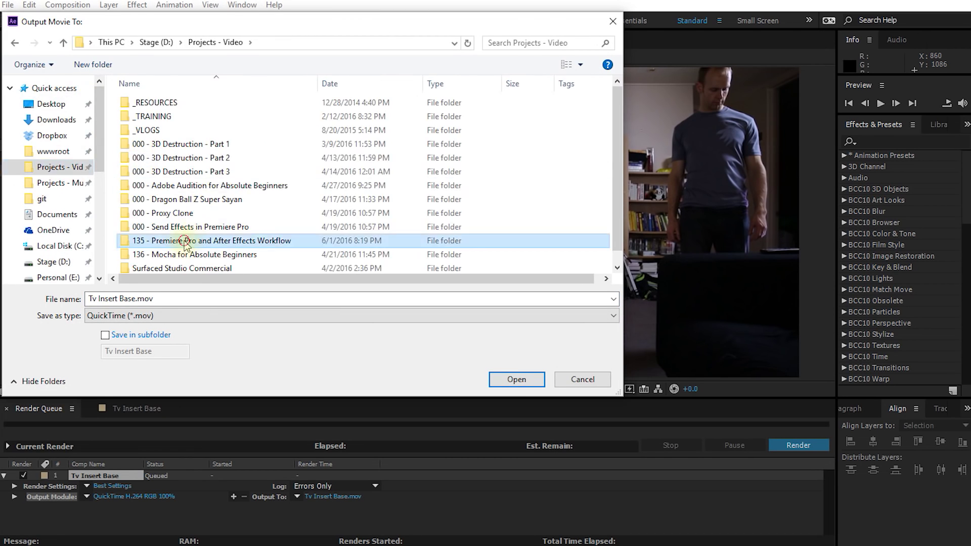
double_click(239, 182)
double_click(147, 101)
double_click(147, 108)
left_click(139, 299)
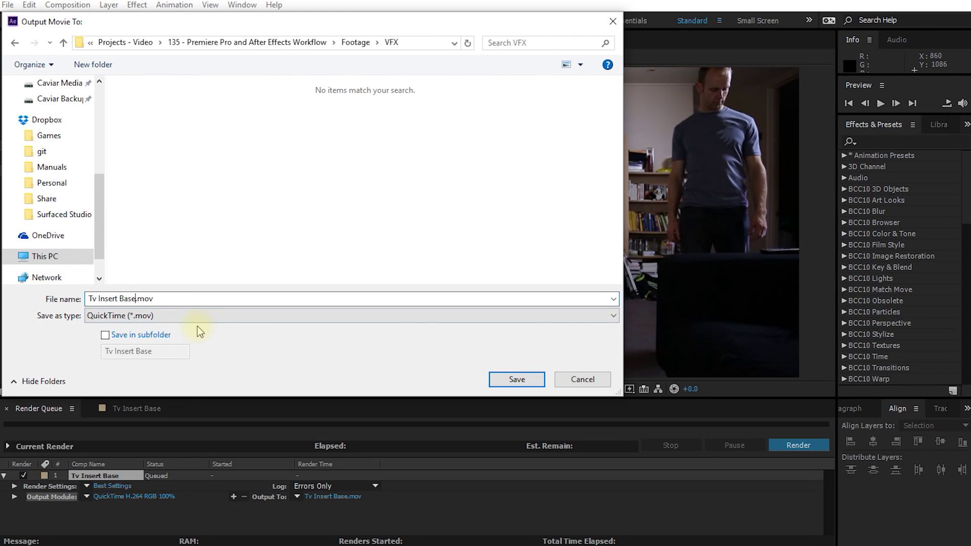
key("ctrl+shift+Left")
type("Final")
key("Return")
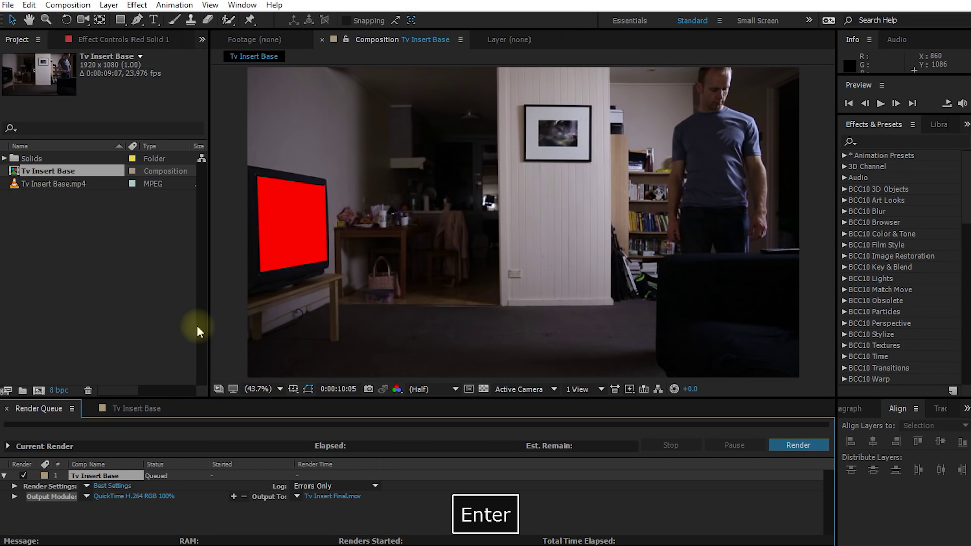
left_click(812, 446)
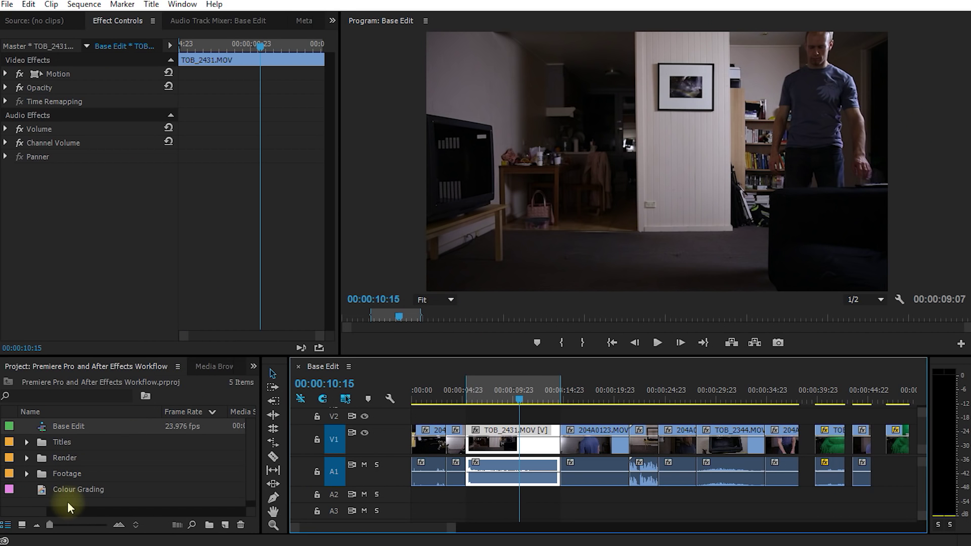
Import Footage/VFX/Tv Insert Final.mov and place it on V2 above TOB_2431.MOV
double_click(68, 502)
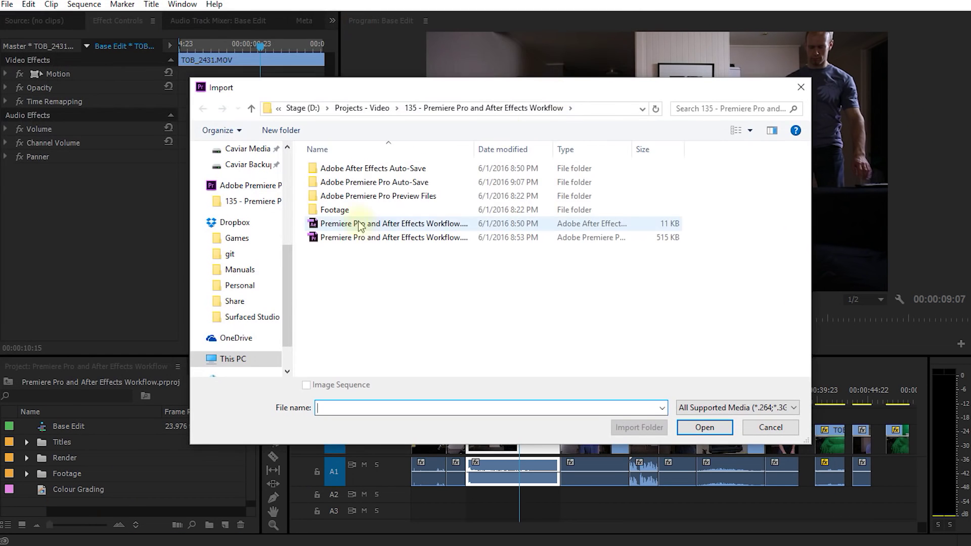
double_click(331, 201)
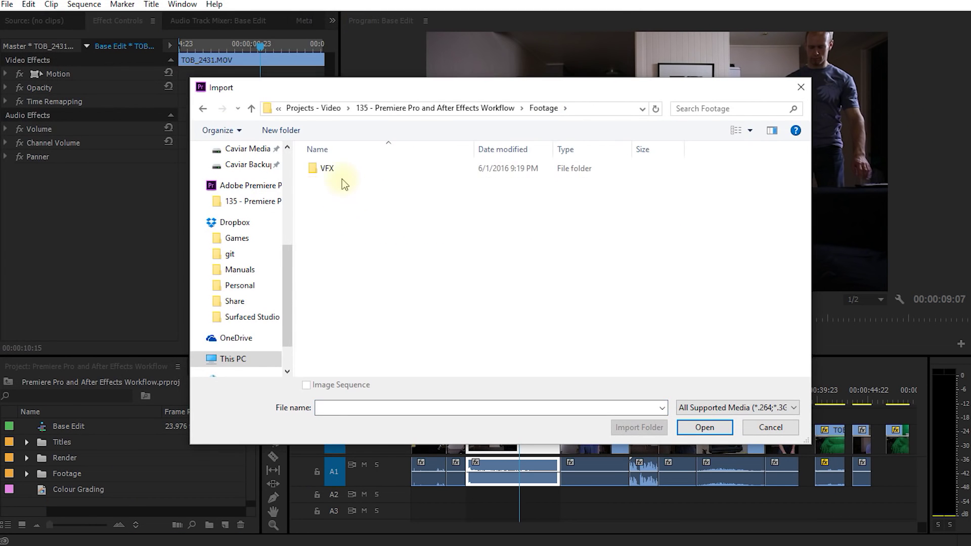
double_click(334, 169)
left_click(410, 222)
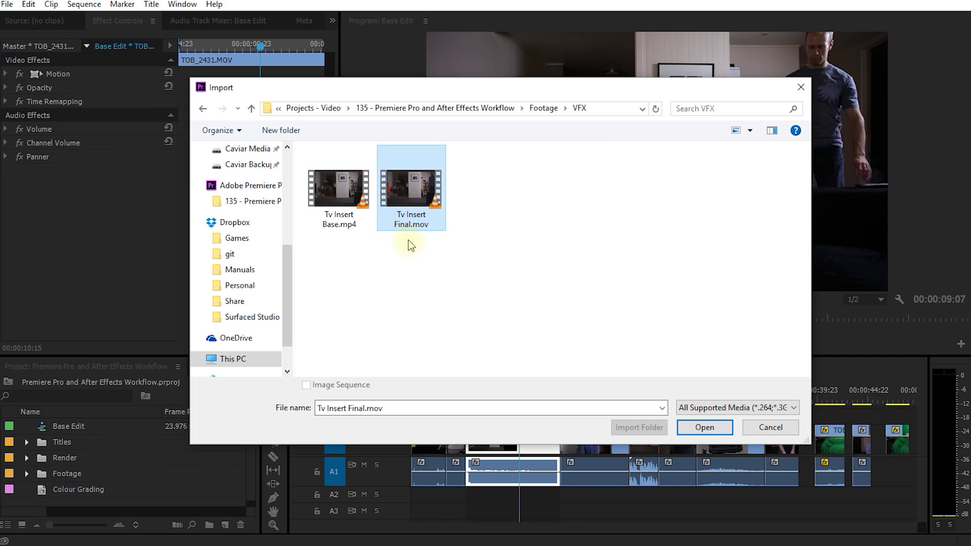
double_click(418, 200)
left_click_drag(43, 426, 472, 425)
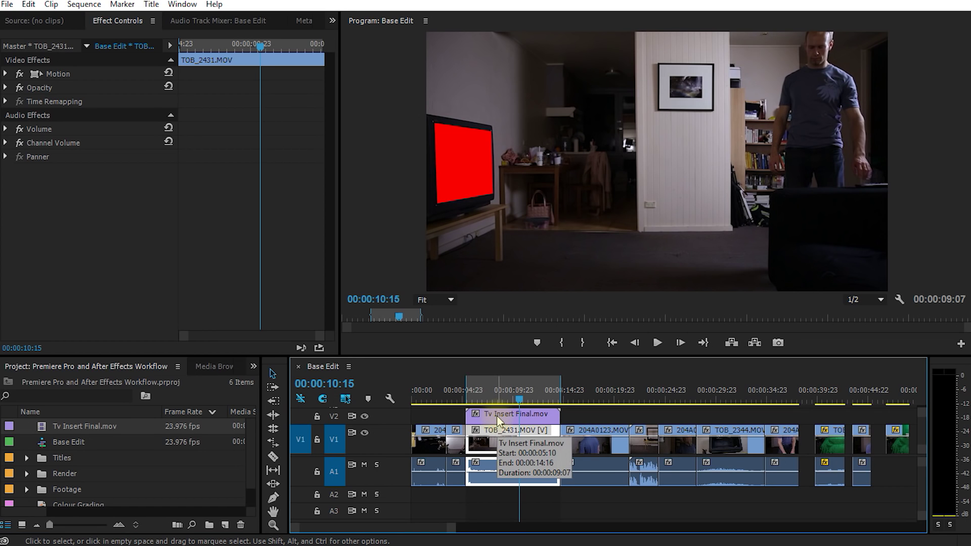
left_click_drag(516, 395, 534, 411)
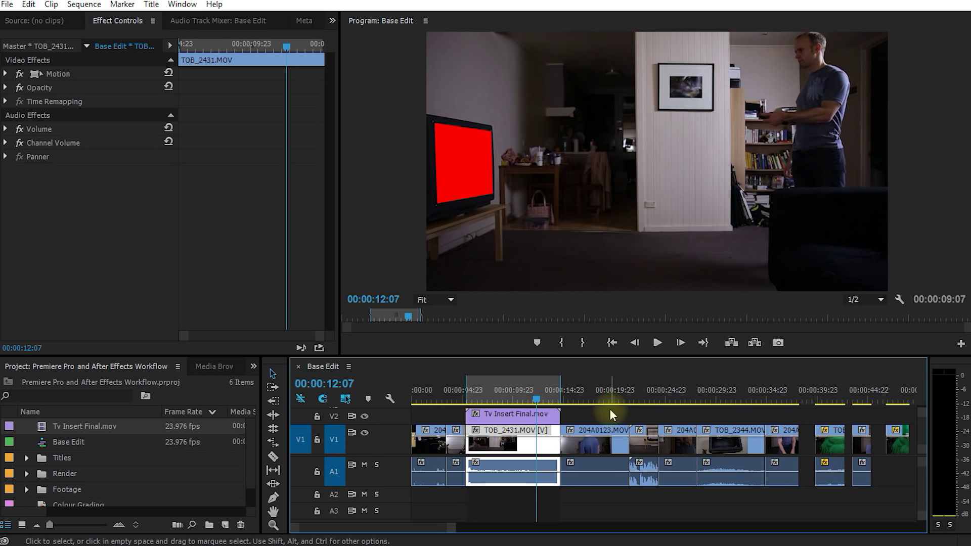
Review the red TV shot, cancel Export Settings, and delete Tv Insert Final.mov from V2
left_click(487, 400)
left_click_drag(487, 398, 531, 408)
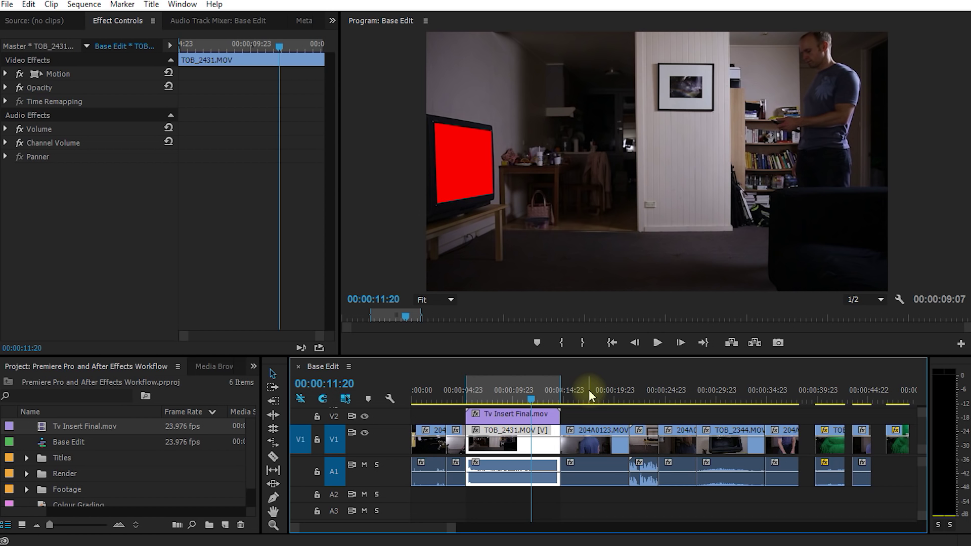
key("ctrl+m")
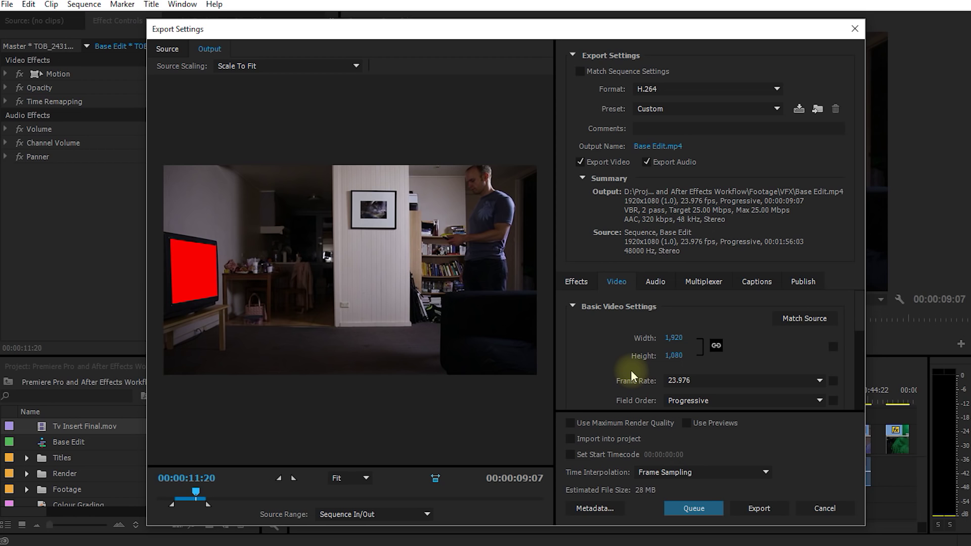
left_click(822, 509)
left_click(528, 415)
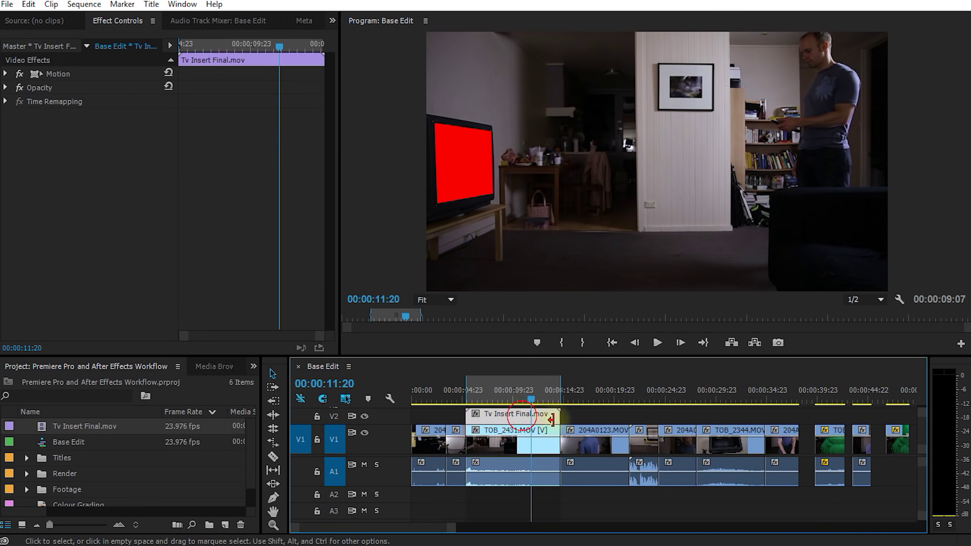
key("Delete")
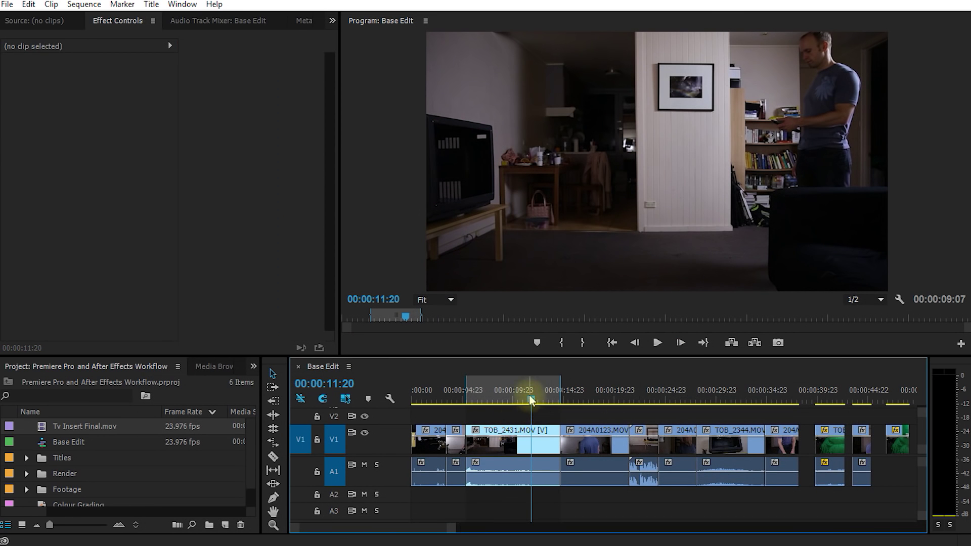
At 00:00:08:22, select only the TOB_2431.MOV clip and copy it
mouse_move(526, 395)
left_mouse_down()
mouse_move(494, 396)
mouse_move(512, 398)
left_mouse_up()
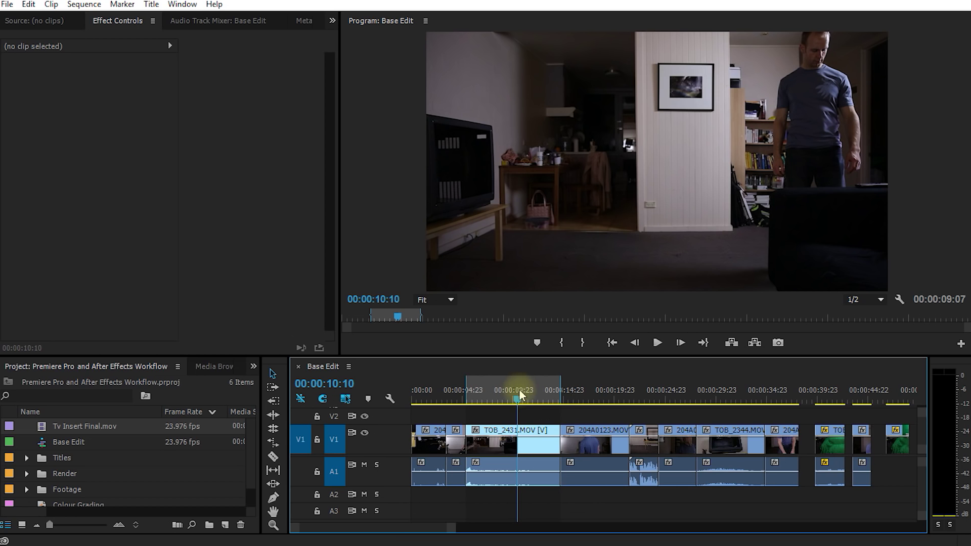
left_click(504, 402)
left_click_drag(503, 403, 501, 403)
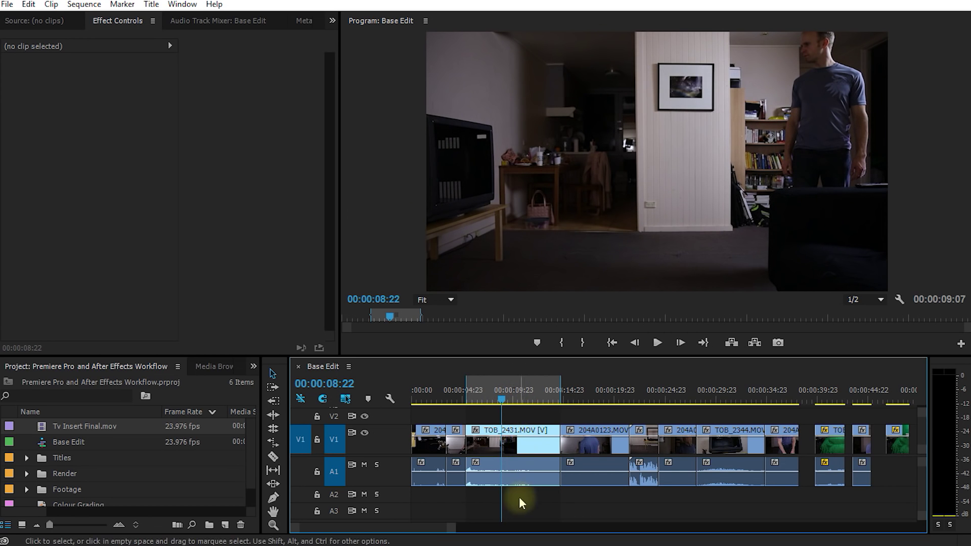
left_click(542, 448)
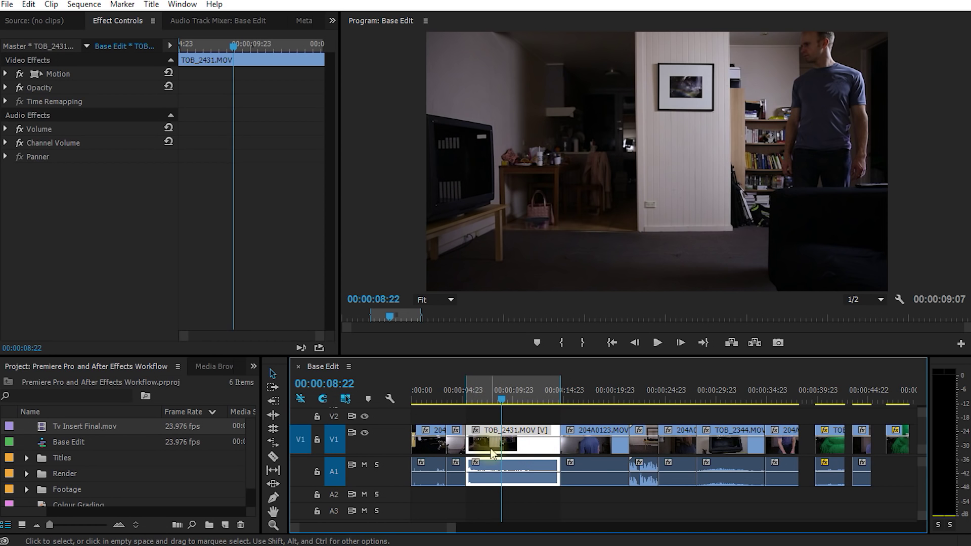
left_click(590, 493)
left_click_drag(590, 493, 554, 483)
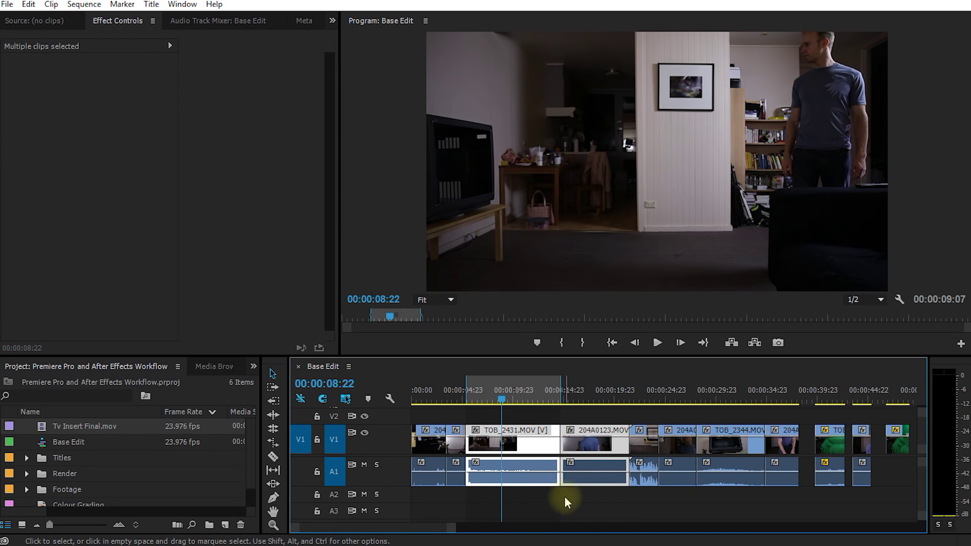
left_click(529, 450)
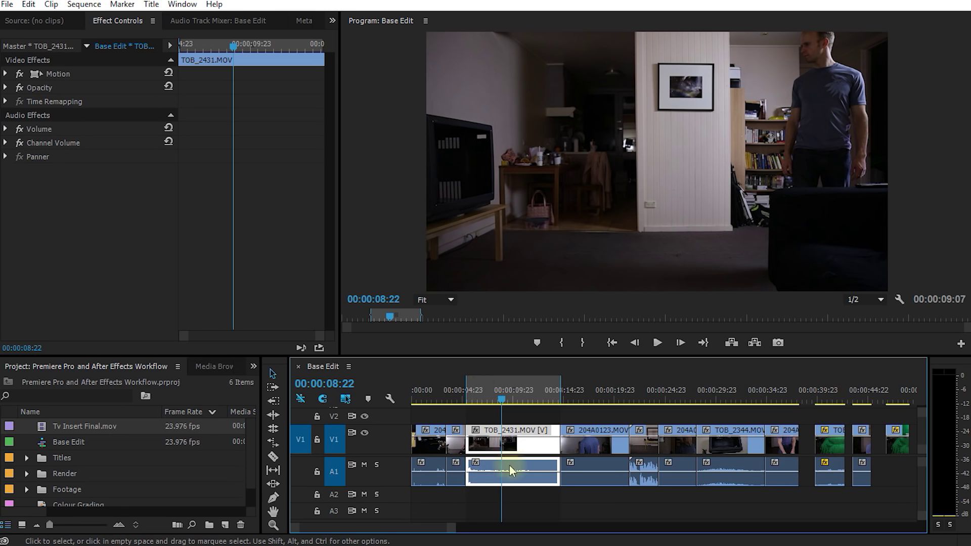
key("ctrl+c")
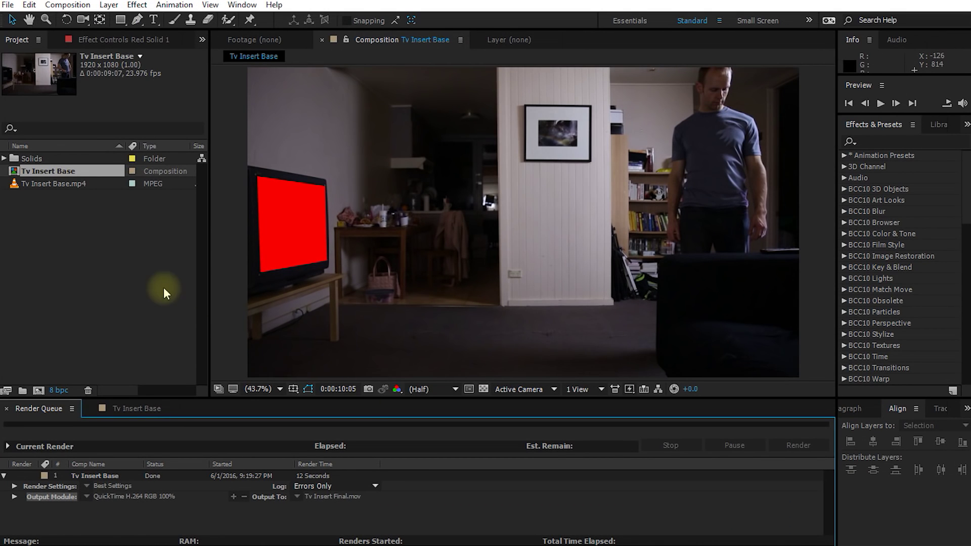
Create a new 1920x1080, 23.976 fps composition named 'Tv Insert'
left_click(38, 390)
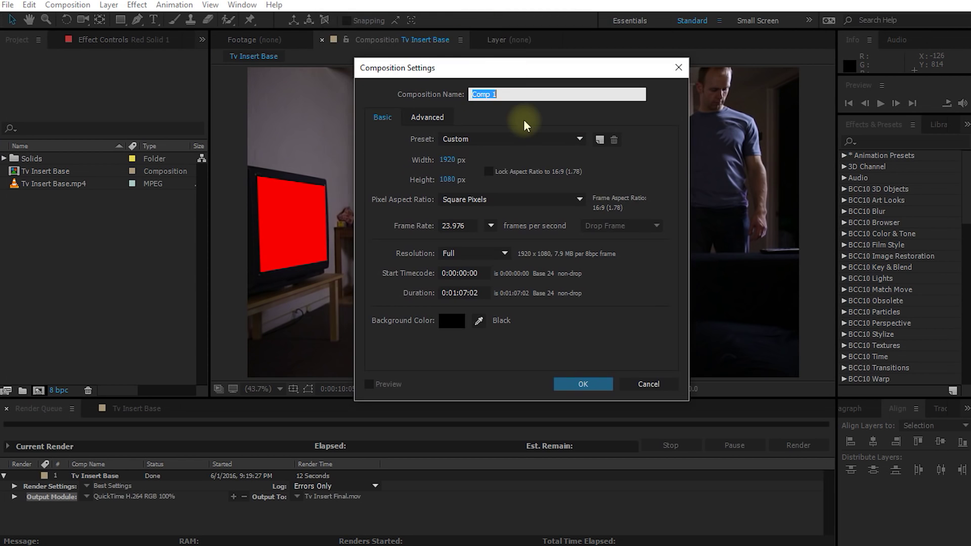
type("Tv Insert")
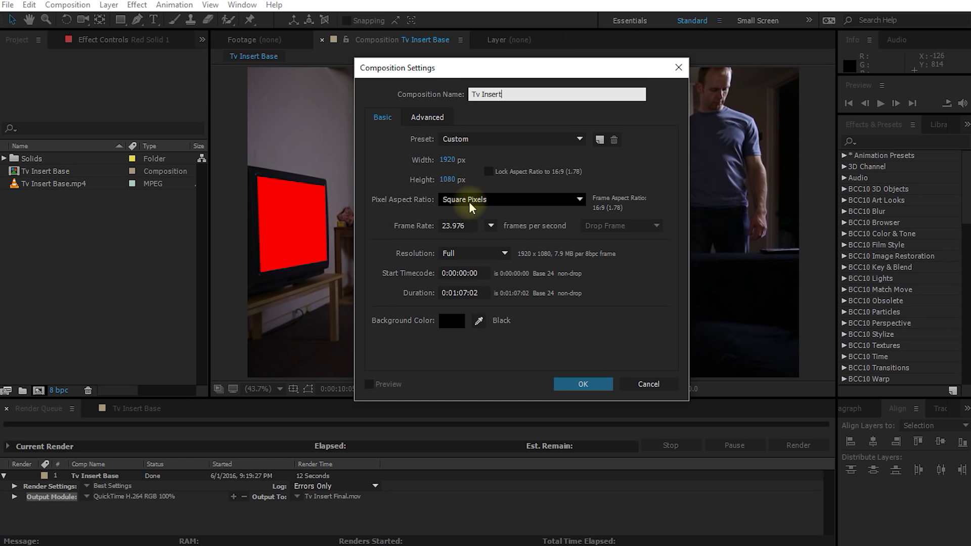
left_click(588, 386)
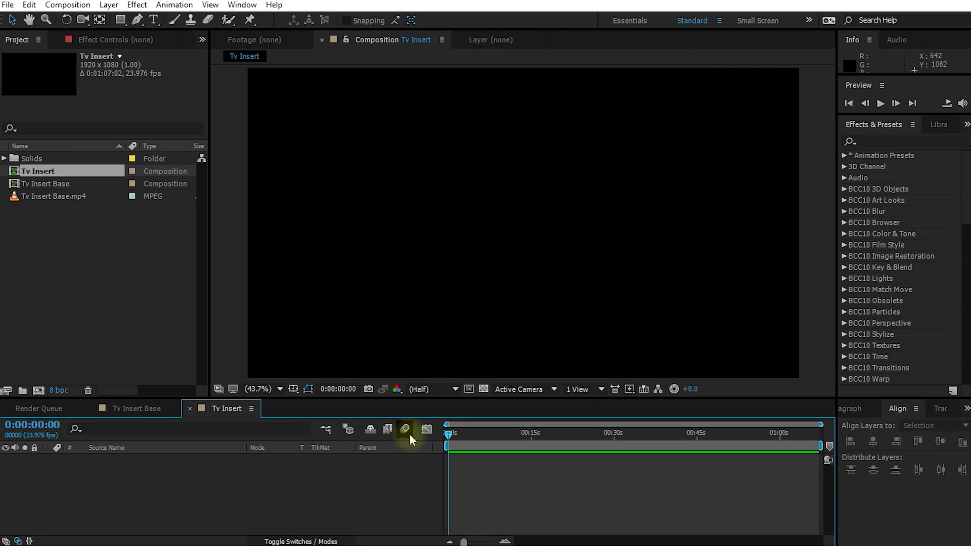
mouse_move(450, 433)
left_mouse_down()
mouse_move(611, 429)
mouse_move(438, 428)
left_mouse_up()
Paste TOB_2431.MOV into the Tv Insert comp and find where it starts, at 0:00:05:10
key("ctrl+v")
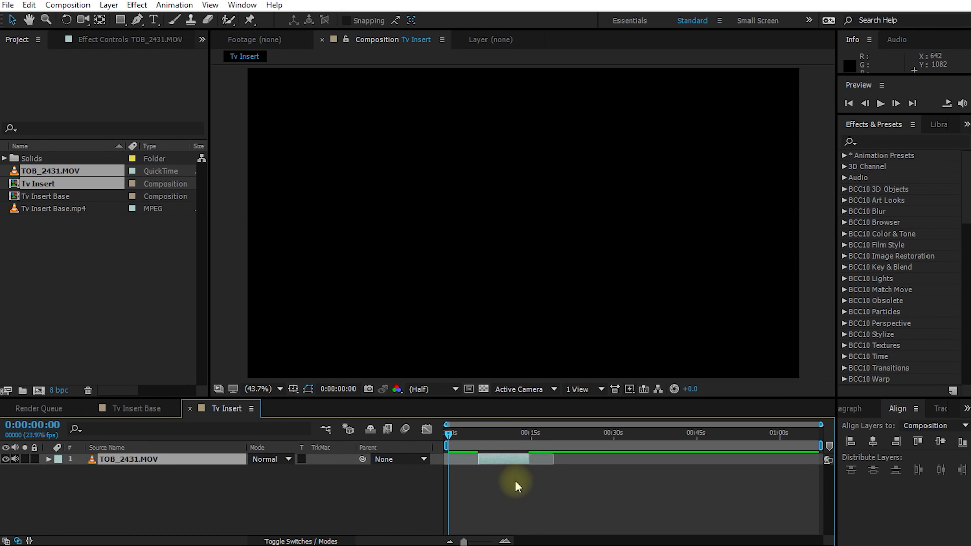
scroll(516, 483, "up", 4)
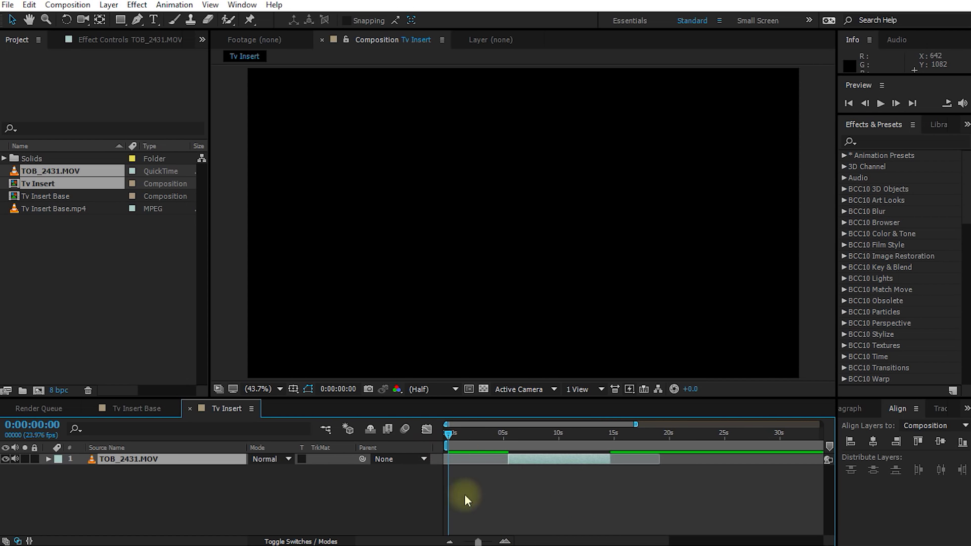
left_click_drag(452, 430, 508, 435)
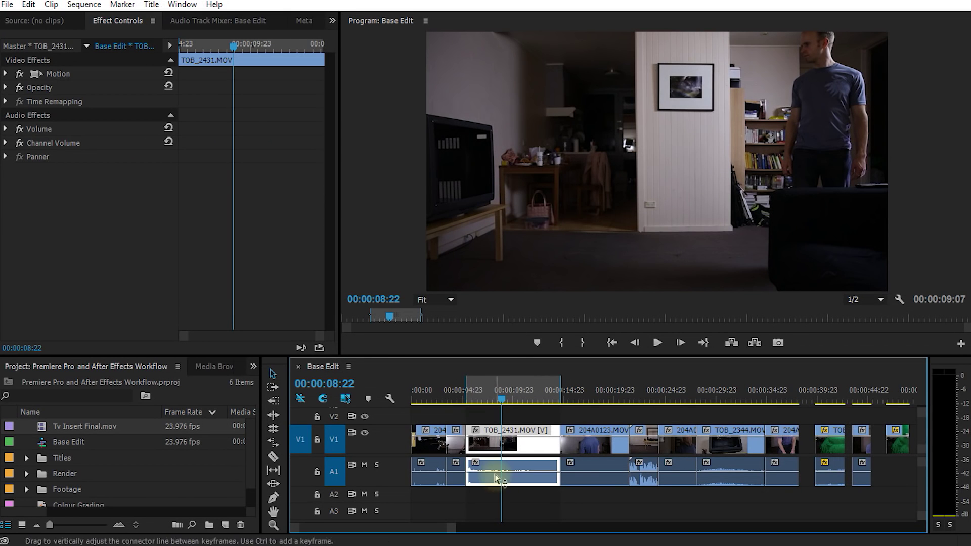
left_click(486, 401)
left_click_drag(486, 401, 466, 399)
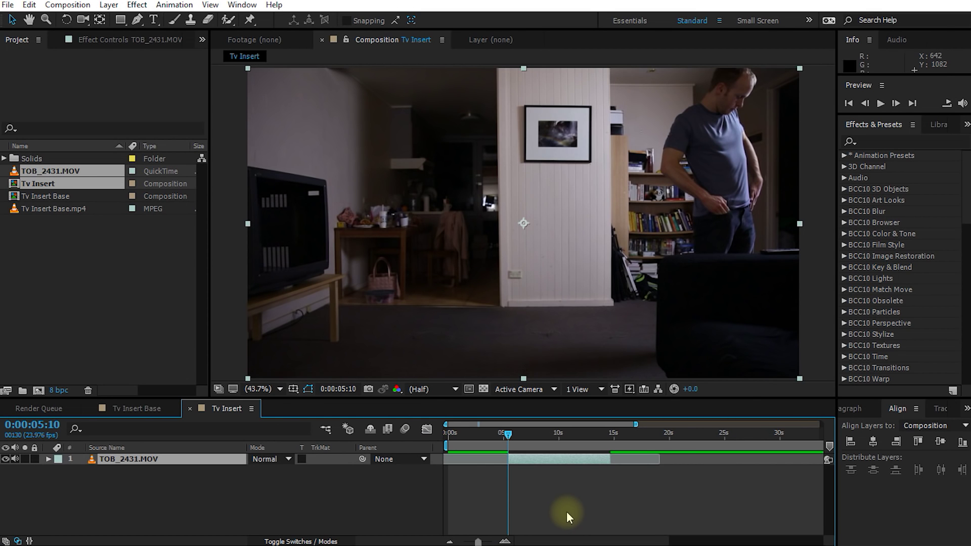
Trim the comp to a work area from 0:00:05:10 to 0:00:14:16 and preview it
key("b")
left_click_drag(510, 433, 555, 435)
key("n")
right_click(540, 447)
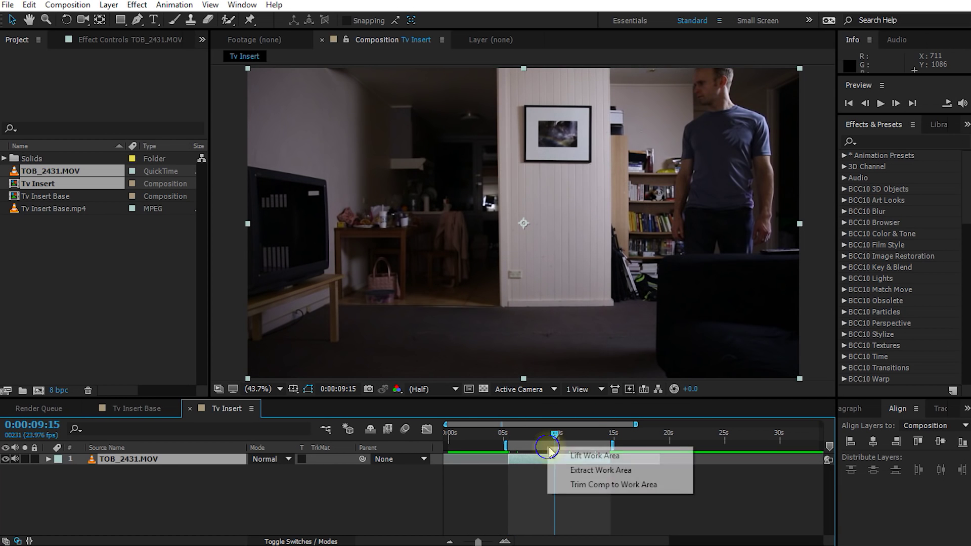
left_click(595, 484)
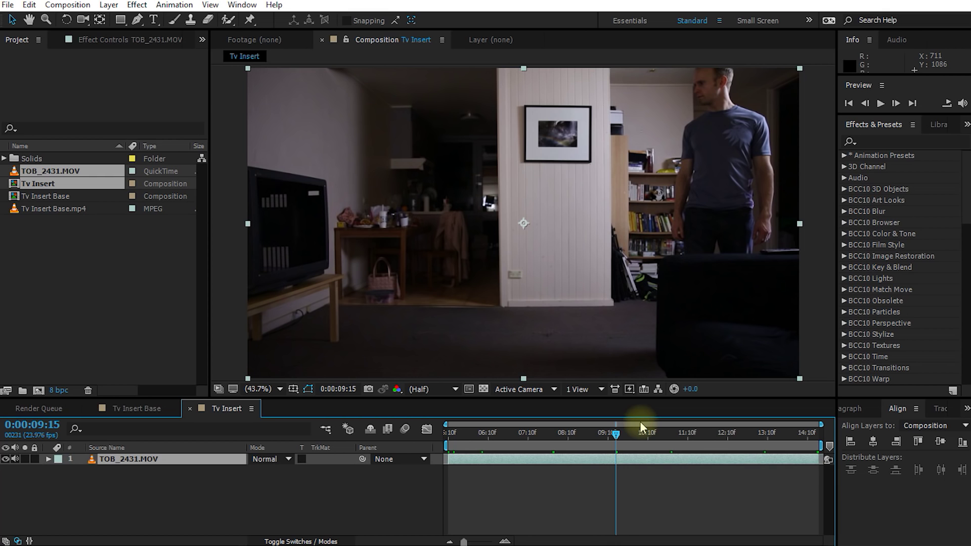
key("space")
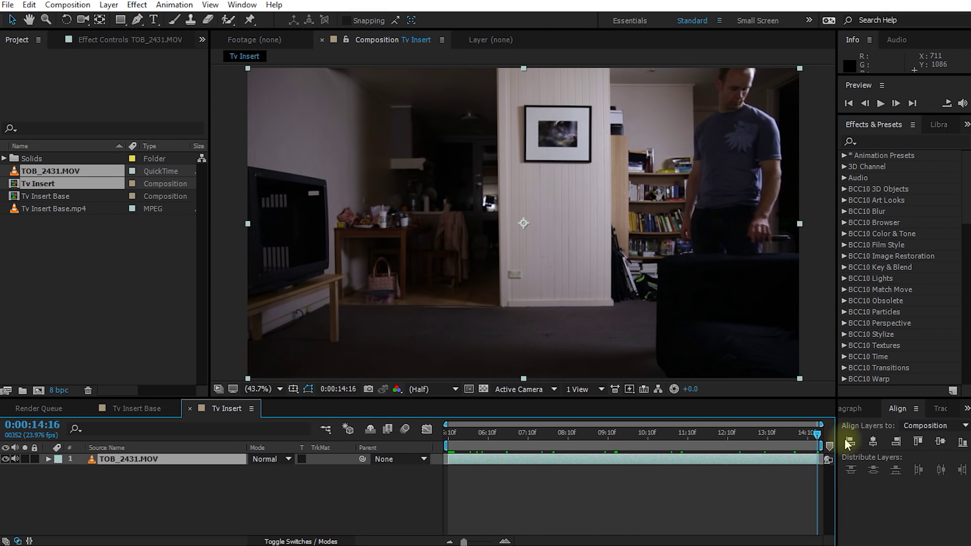
mouse_move(561, 435)
left_mouse_down()
mouse_move(541, 442)
mouse_move(656, 444)
mouse_move(573, 442)
left_mouse_up()
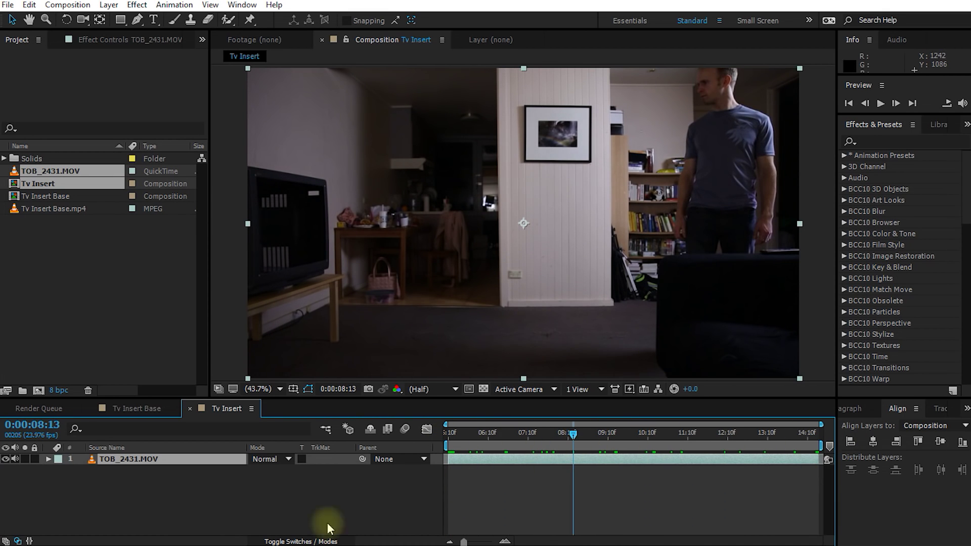
right_click(165, 482)
Create a bright green solid layer, Green Solid 1, in the Tv Insert comp
mouse_move(223, 357)
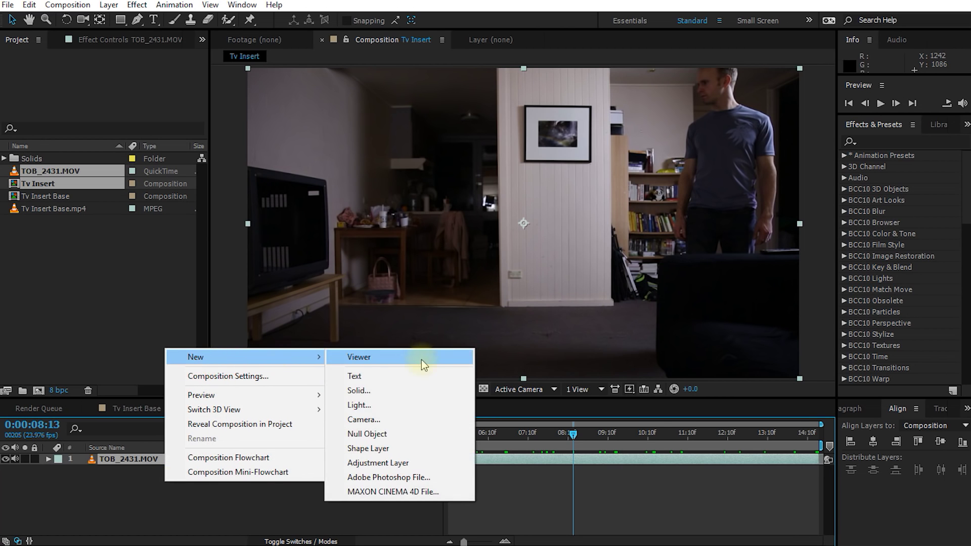
left_click(397, 390)
left_click(482, 383)
left_click_drag(440, 384, 463, 394)
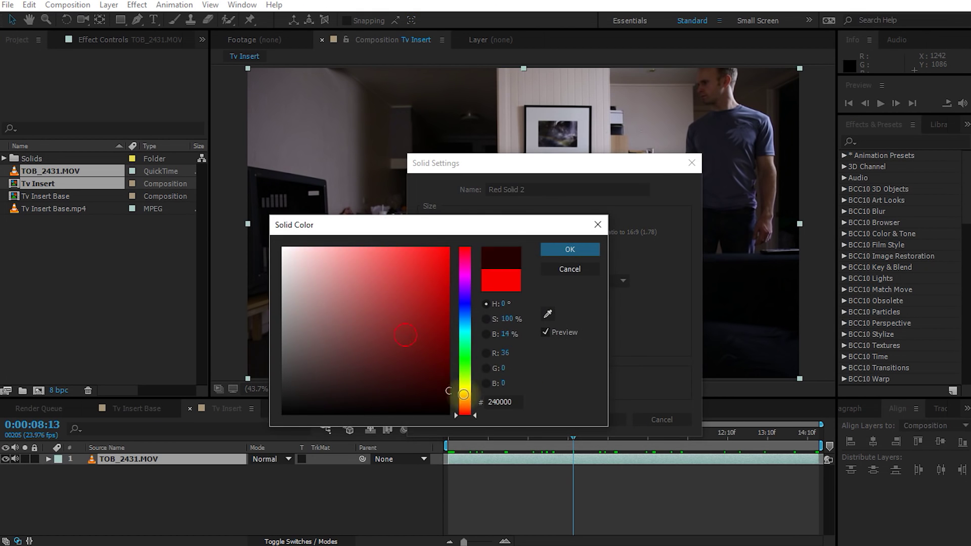
left_click(464, 360)
left_click(448, 249)
left_click(556, 249)
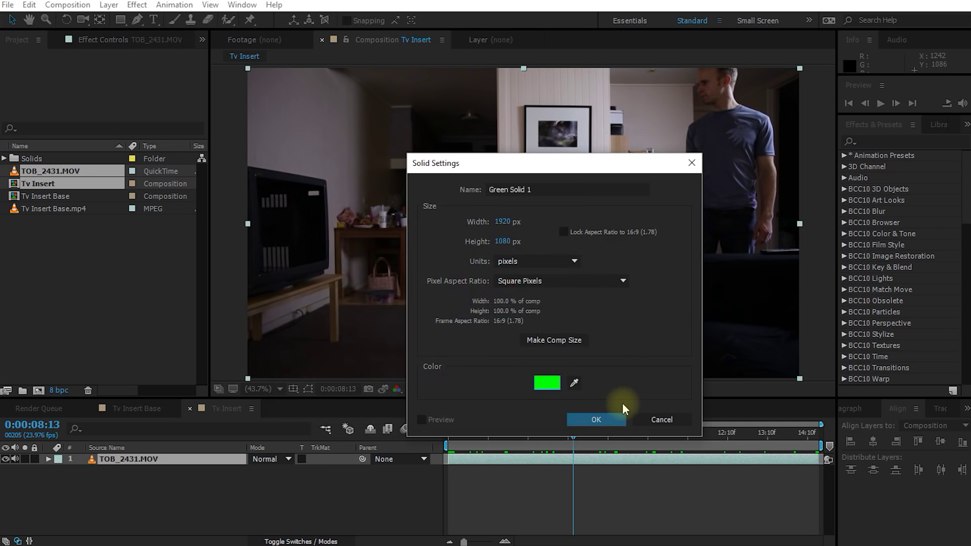
left_click(599, 419)
Mask Green Solid 1 to the TV screen's four corners and queue the comp for rendering
left_click(5, 459)
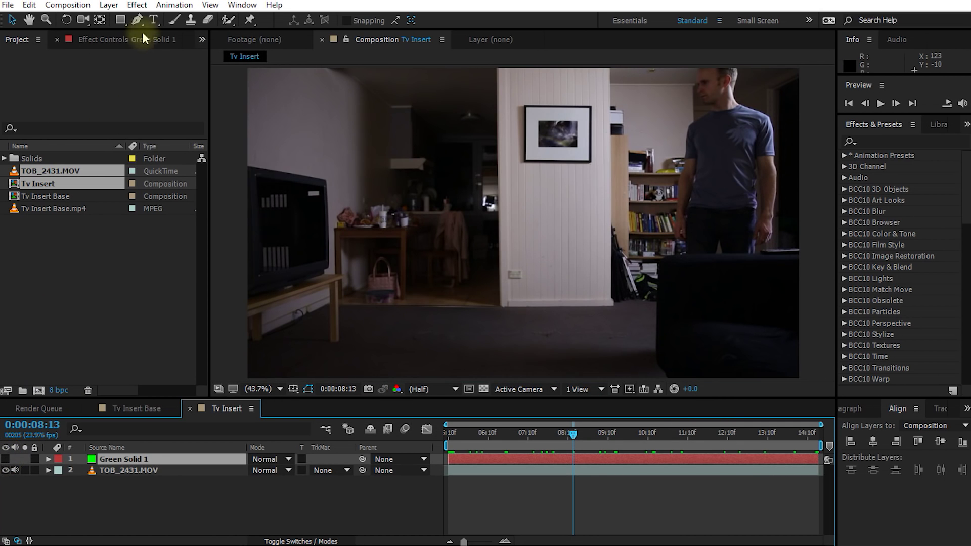
left_click(137, 19)
left_click(257, 173)
left_click(323, 187)
left_click(326, 259)
left_click(263, 275)
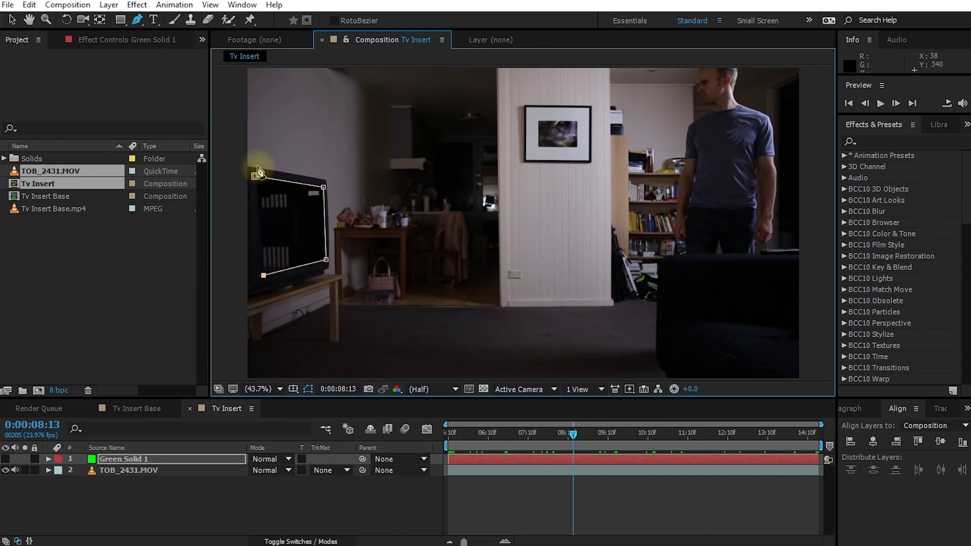
left_click(257, 173)
left_click(5, 459)
left_click(346, 503)
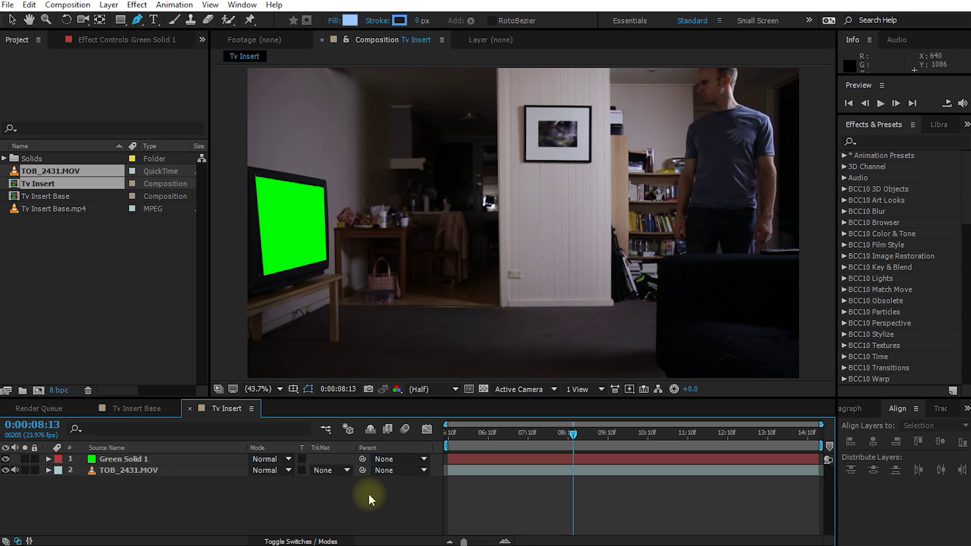
key("ctrl+m")
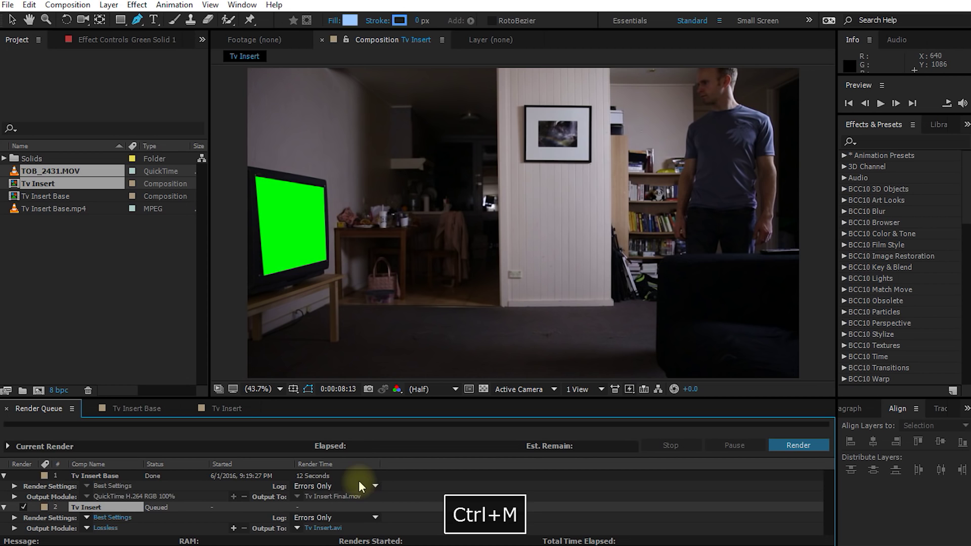
Remove the old Tv Insert Base render item and set the output module to QuickTime H.264 RGB 100%
left_click(90, 476)
key("Delete")
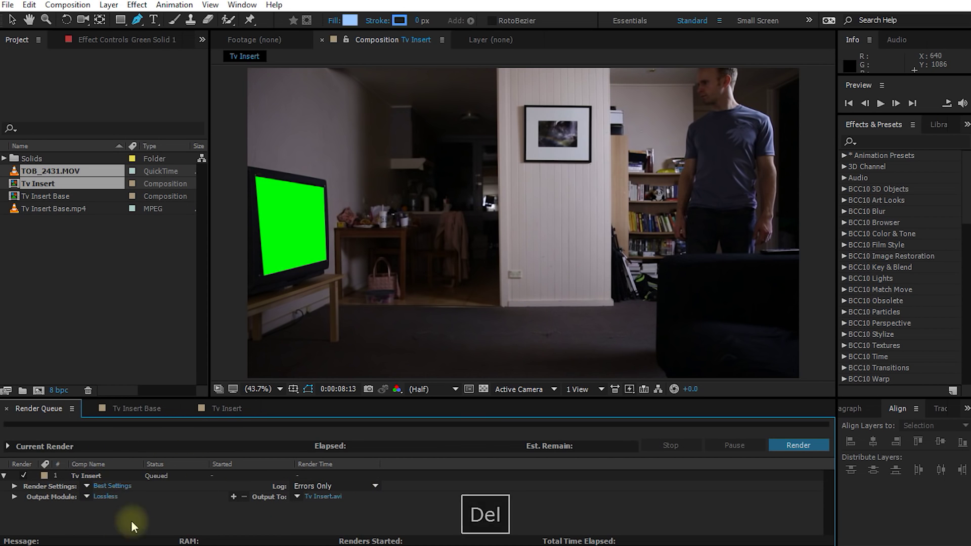
left_click(86, 497)
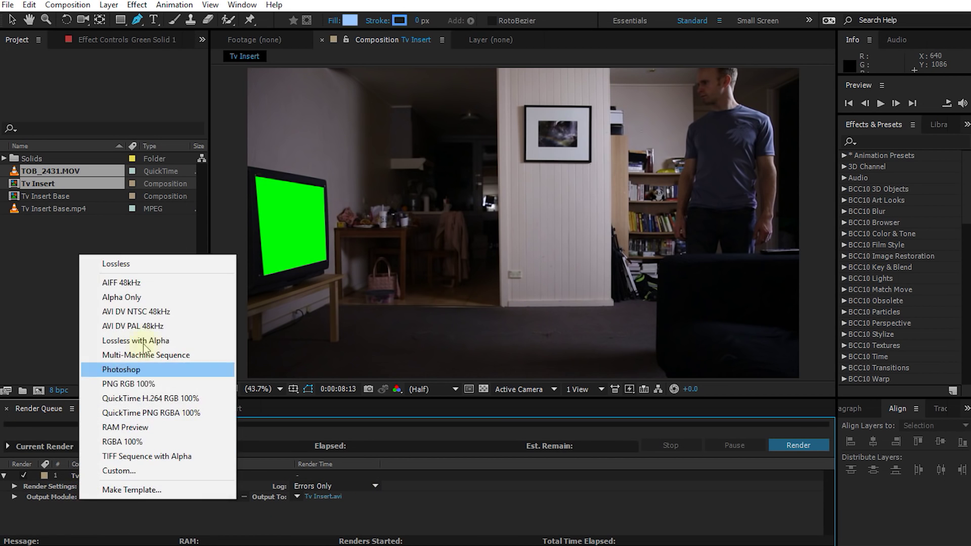
left_click(131, 399)
left_click(120, 495)
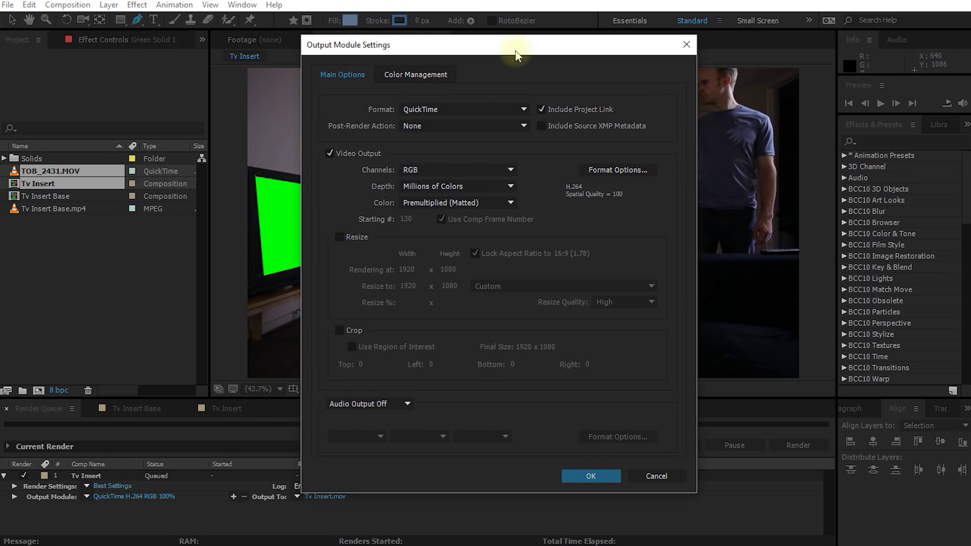
left_click(621, 174)
left_click_drag(374, 34, 562, 44)
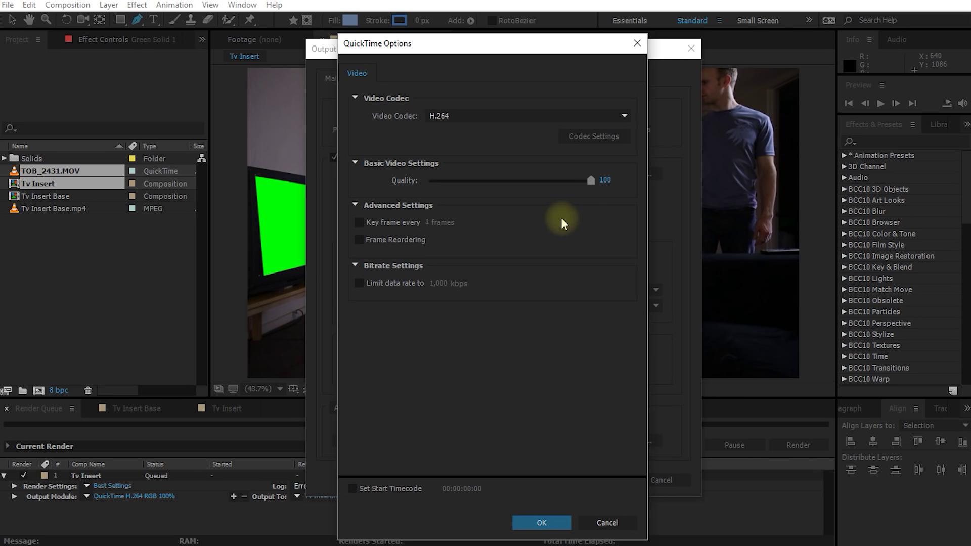
left_click(542, 522)
left_click(589, 478)
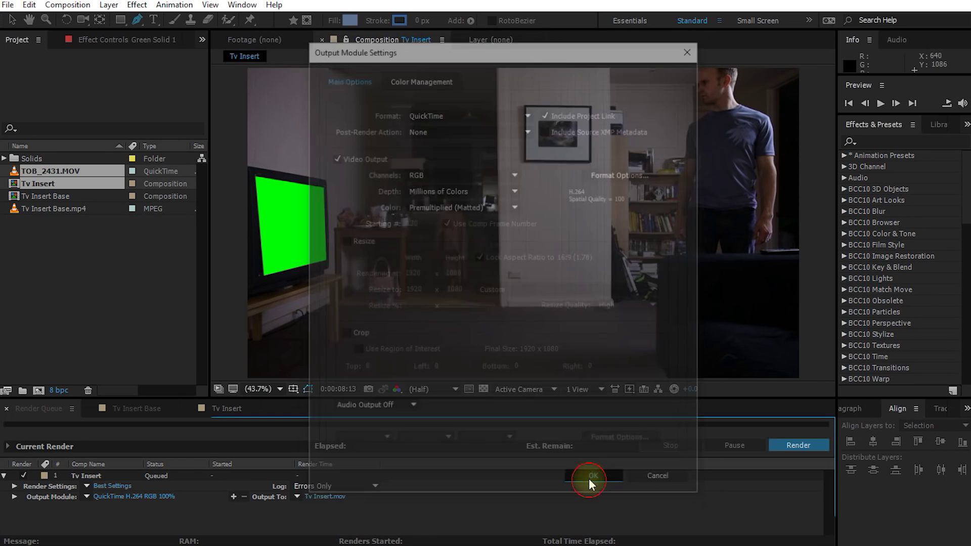
Set the output file to Tv Insert Final 2.mov and start the render
left_click(324, 498)
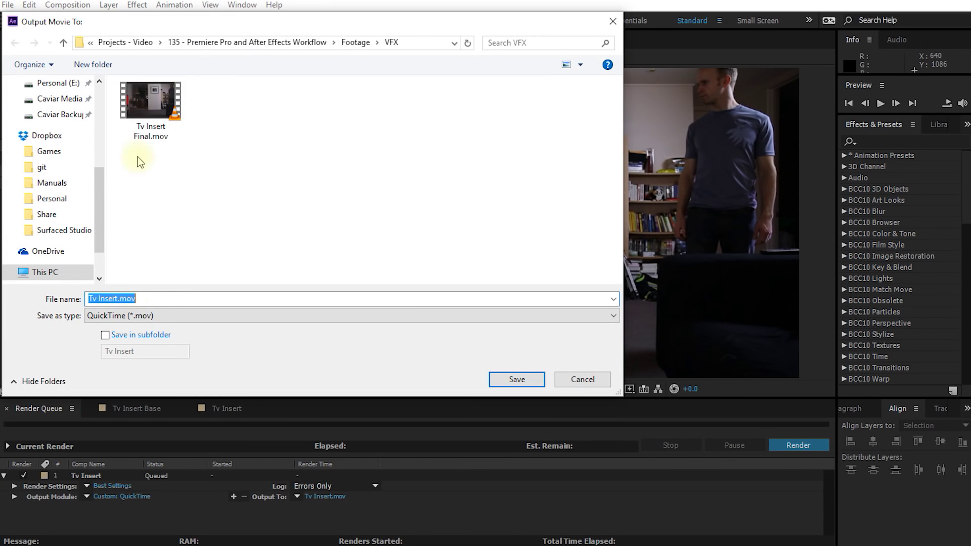
left_click(144, 122)
left_click(137, 298)
type("2")
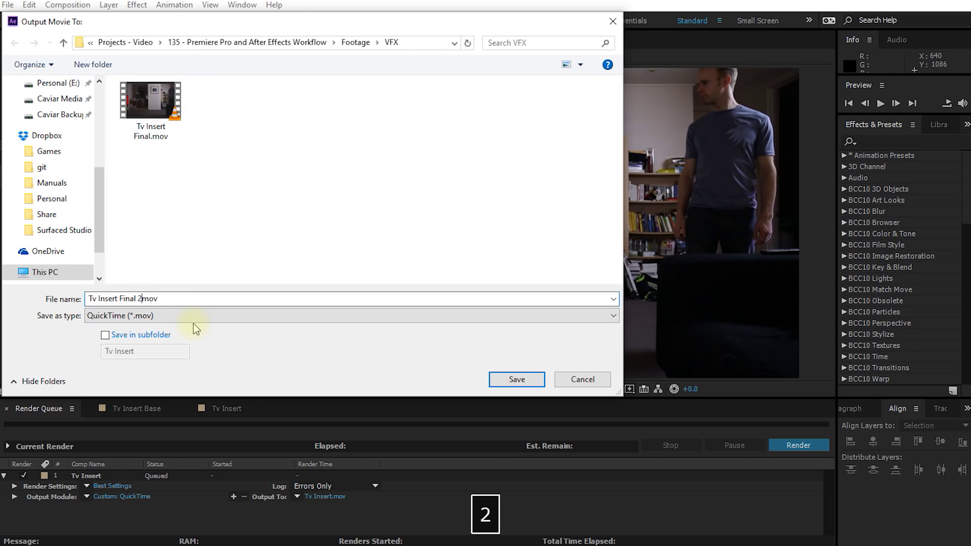
left_click(493, 385)
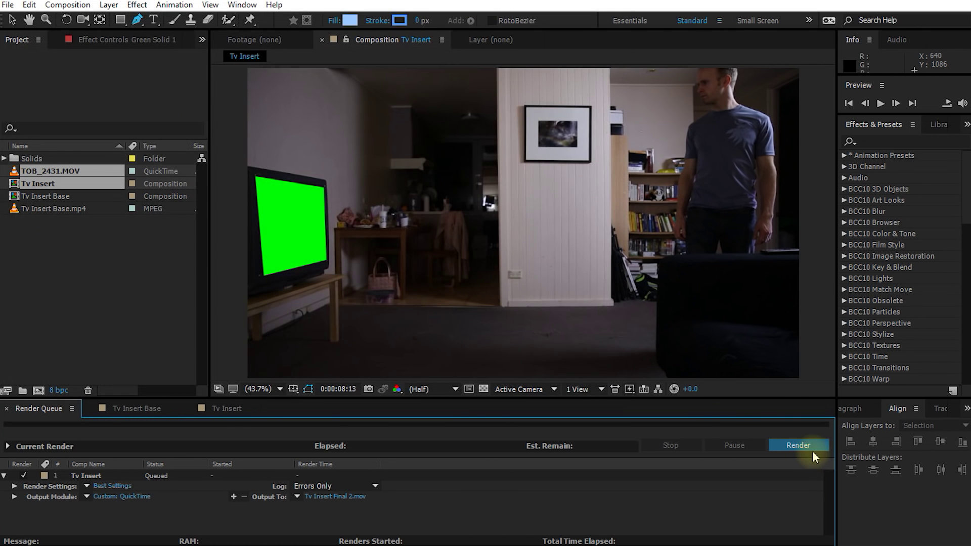
left_click(814, 447)
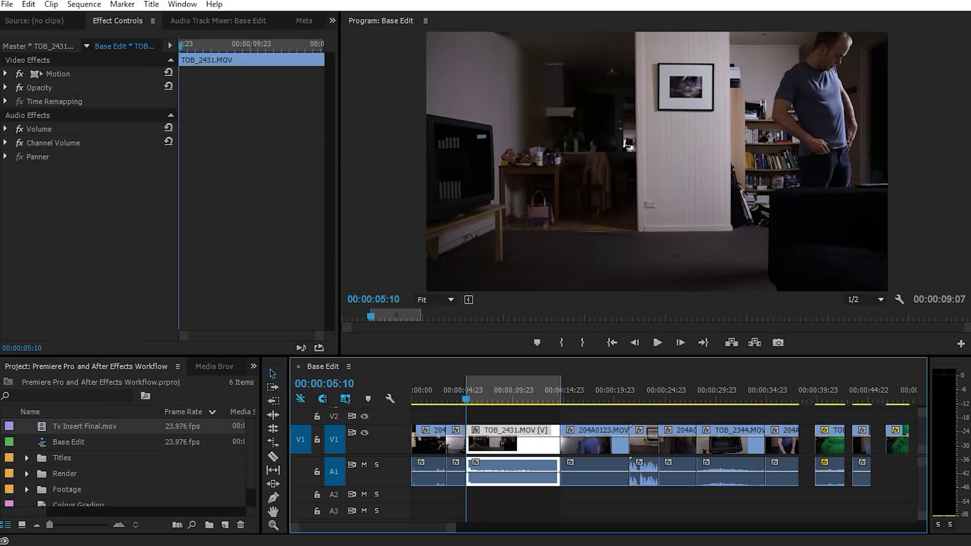
Import Tv Insert Final 2.mov and place it on track V2 above the TV shot
key("ctrl+i")
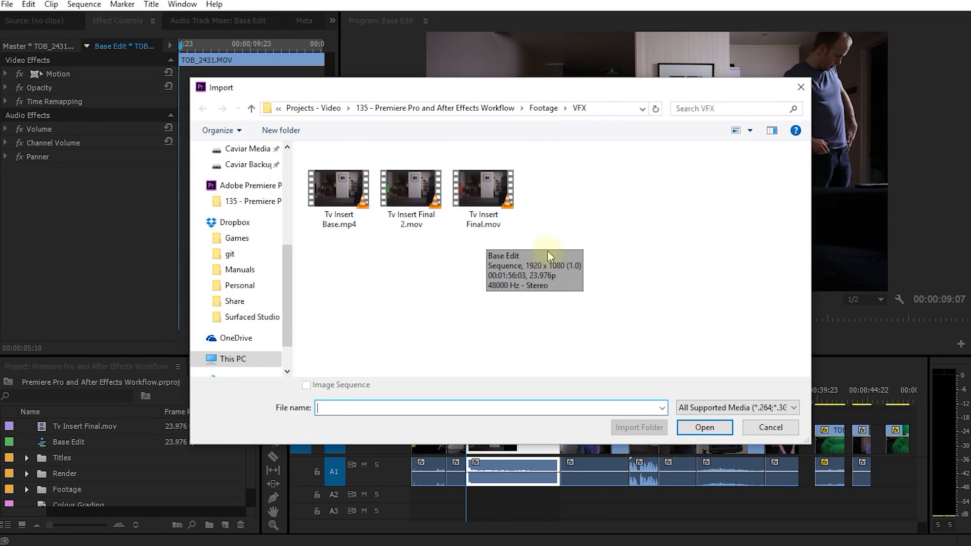
left_click(415, 197)
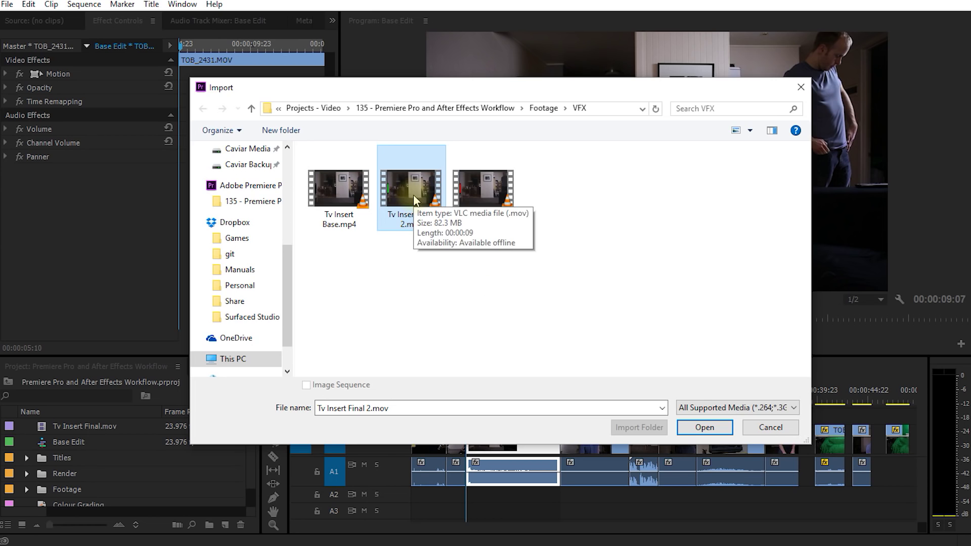
left_click(414, 196)
left_click_drag(39, 441, 499, 399)
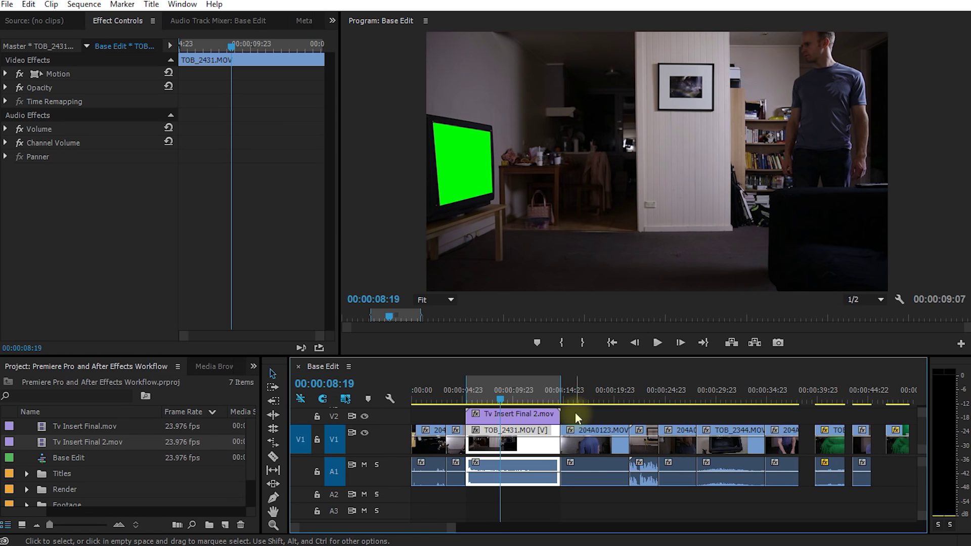
Ripple-extend TOB_2431.MOV's out point so later clips shift right, playhead at 00:00:14:04
key("b")
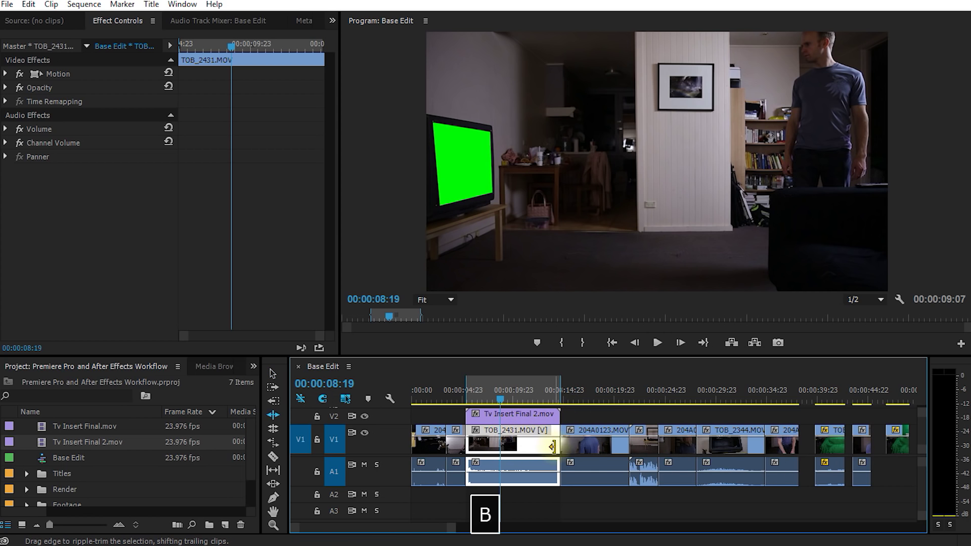
left_click_drag(553, 446, 566, 446)
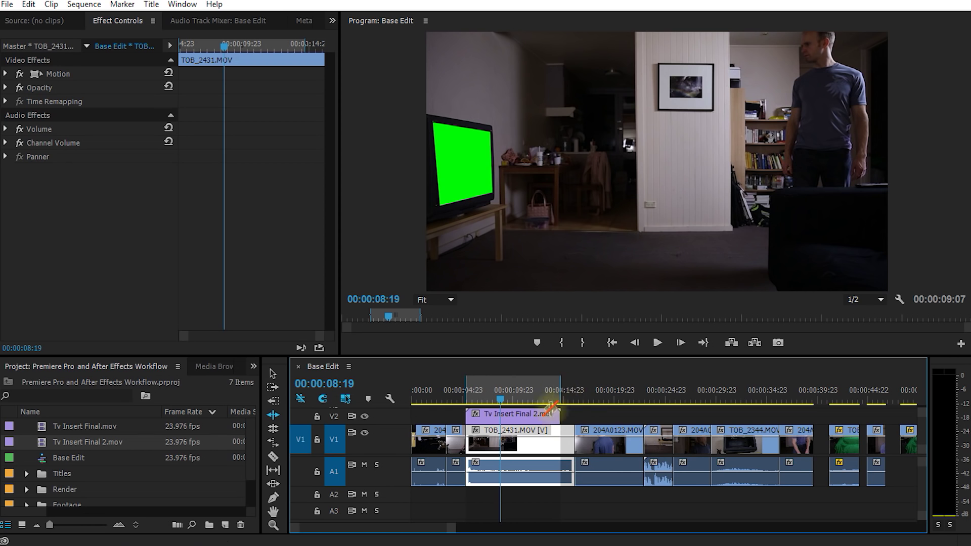
key("v")
mouse_move(570, 399)
left_mouse_down()
mouse_move(557, 399)
mouse_move(567, 399)
left_mouse_up()
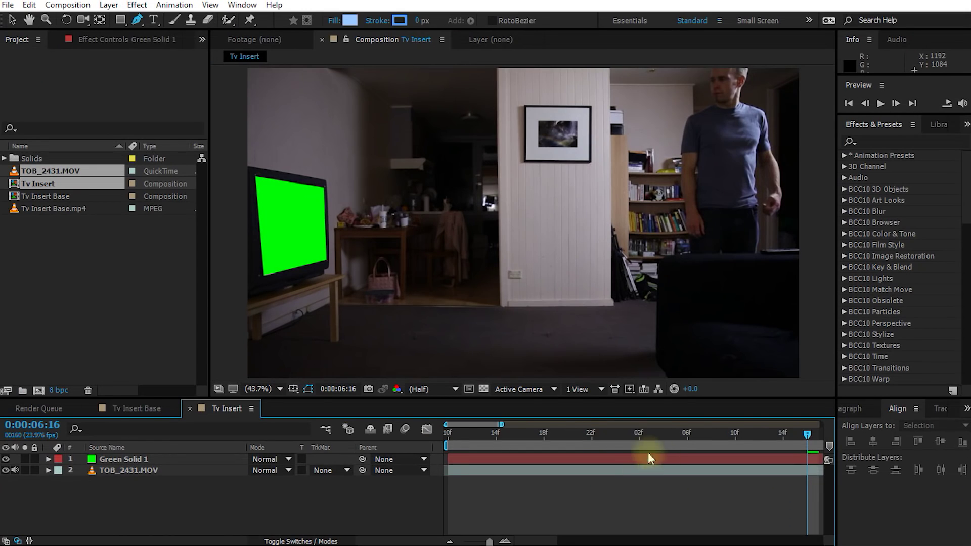
Change the Tv Insert composition's duration to 0:00:10:07
left_click_drag(499, 425, 833, 437)
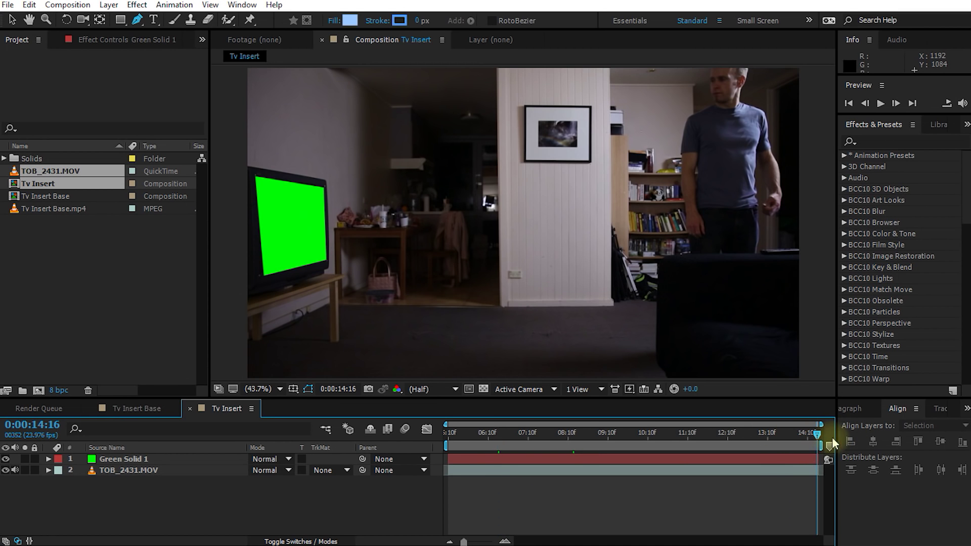
right_click(399, 490)
left_click(472, 387)
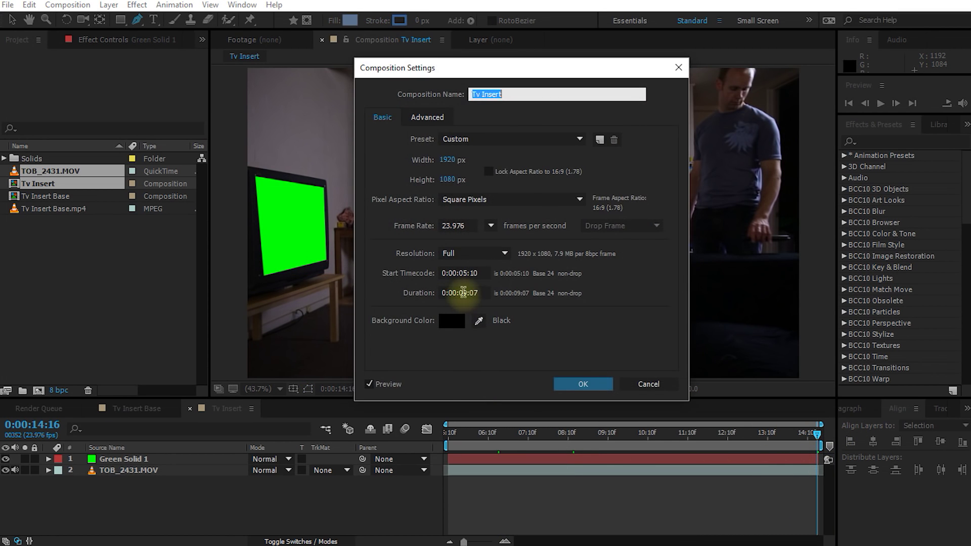
left_click(466, 293)
key("BackSpace")
key("BackSpace")
type("10")
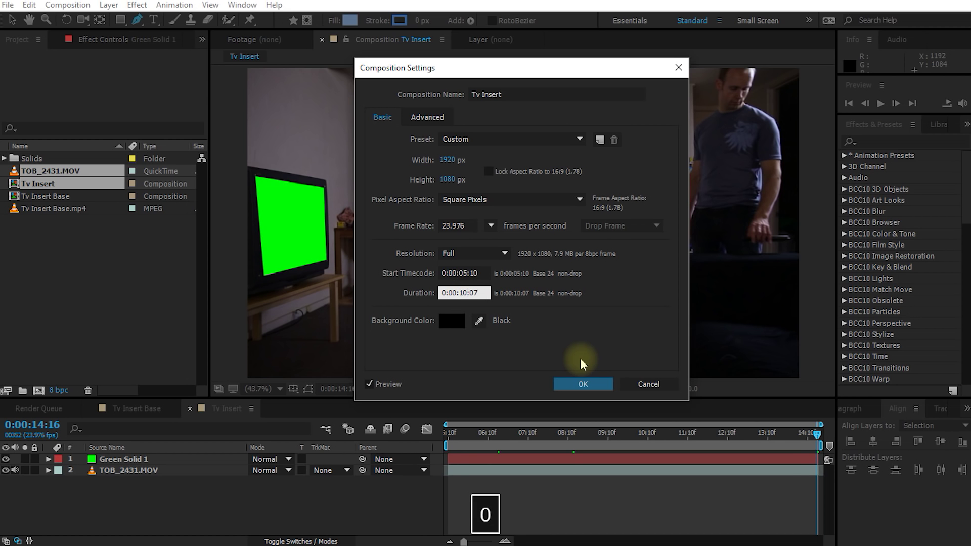
key("Return")
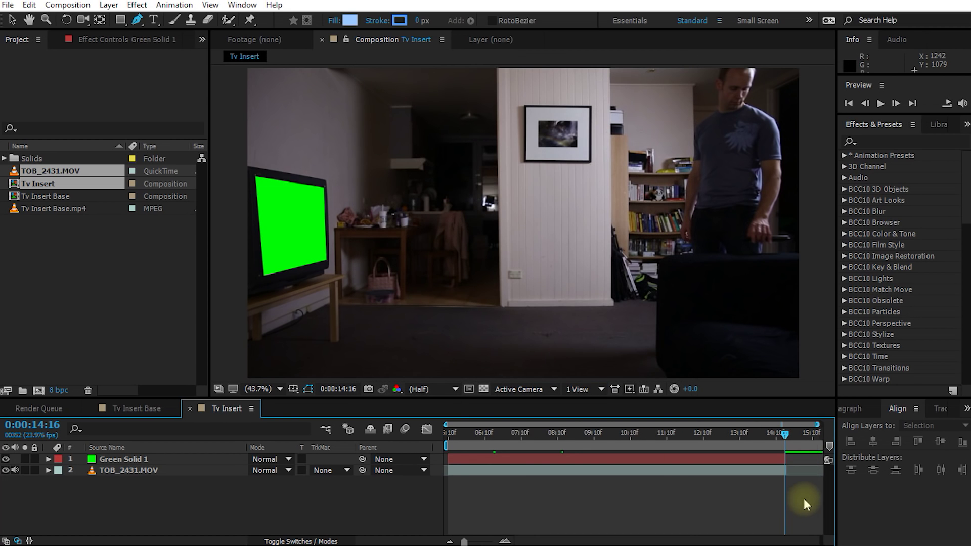
Extend Green Solid 1's out point to the composition's new end
left_click(794, 470)
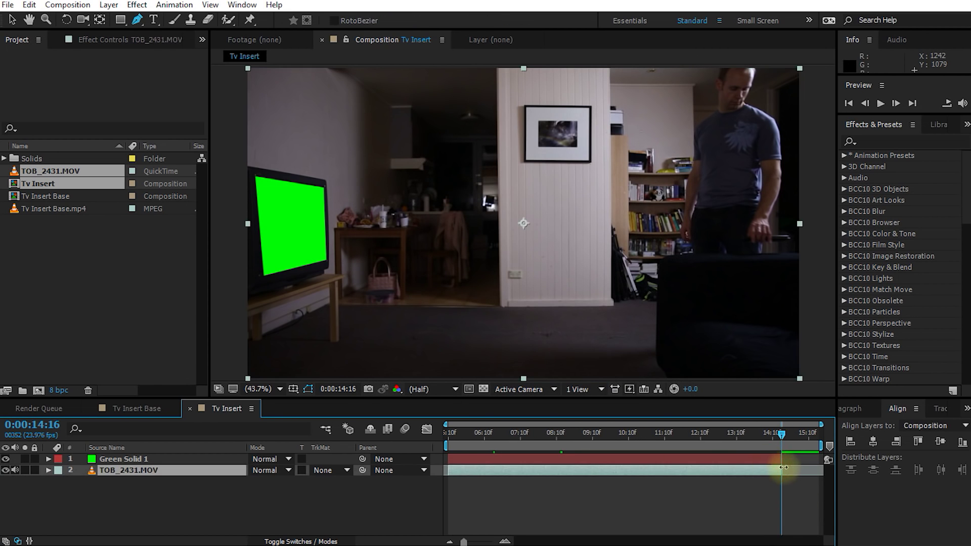
left_click(799, 436)
key("v")
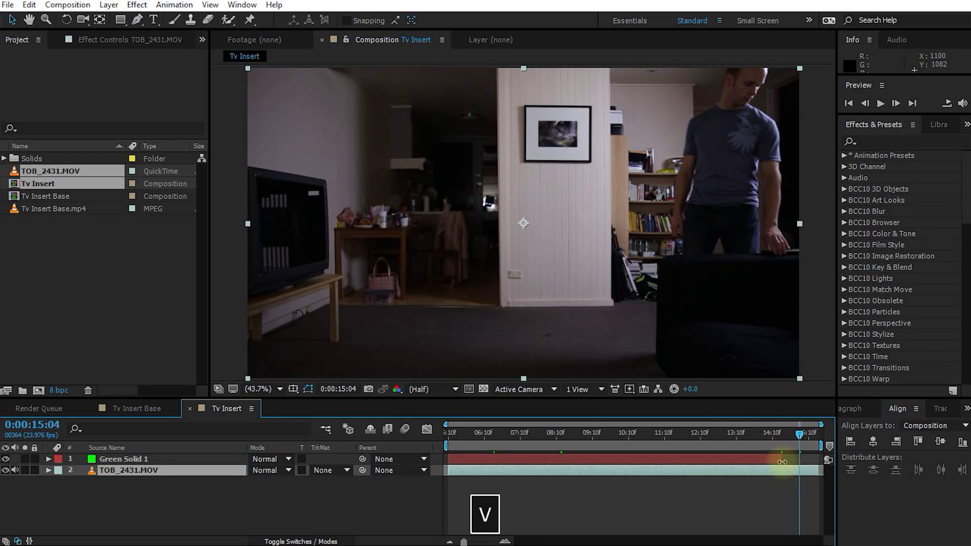
left_click_drag(781, 459, 756, 438)
left_click(780, 472)
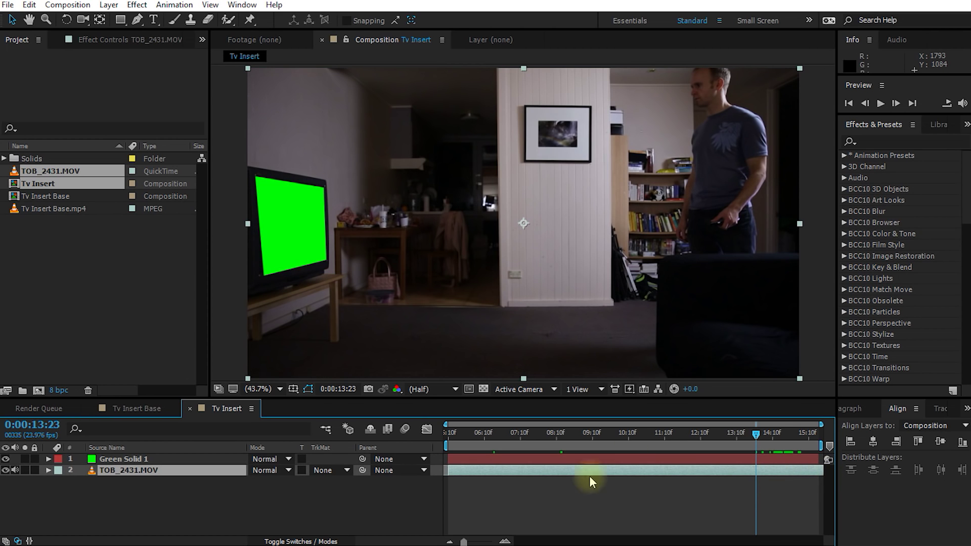
left_click(71, 172)
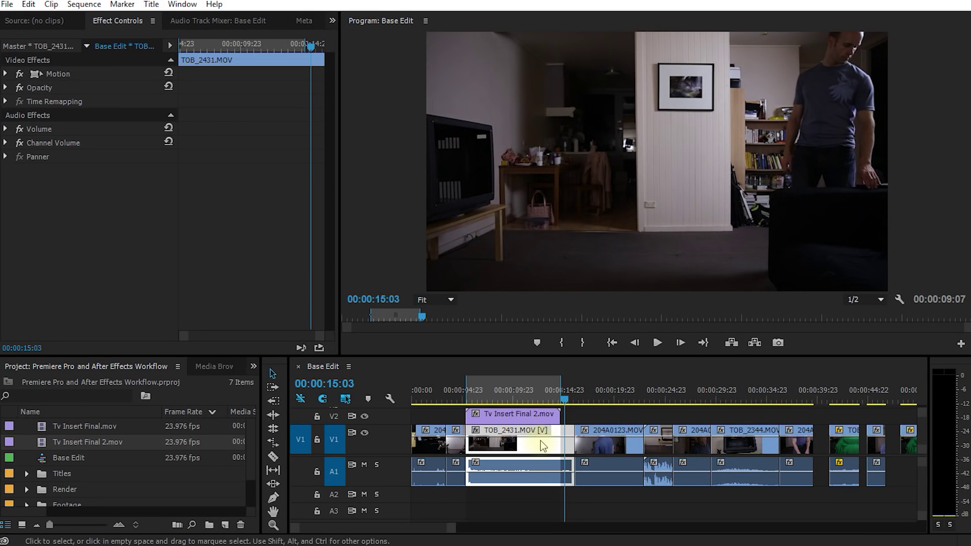
Delete Tv Insert Final 2.mov from V2 and replace TOB_2431.MOV with a new linked After Effects composition
left_click(534, 416)
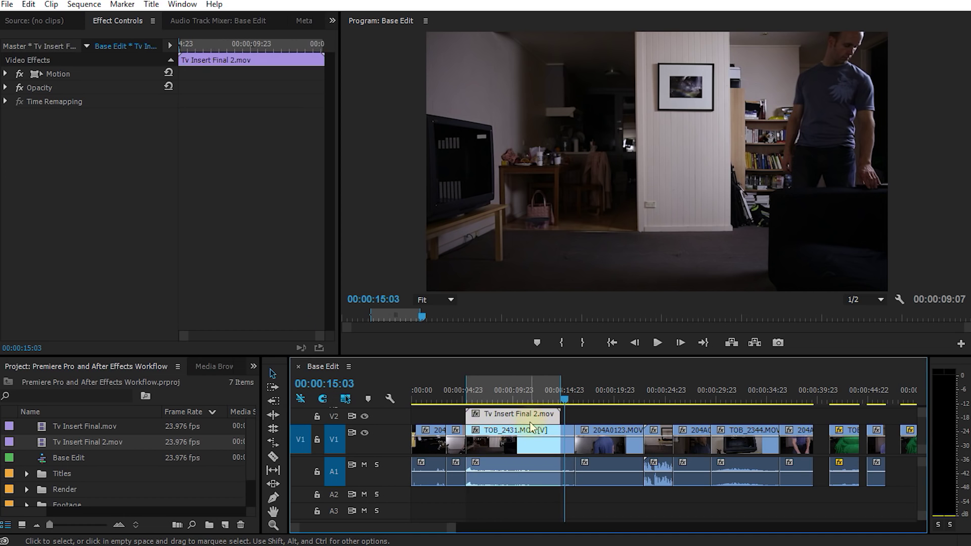
key("Delete")
key("x")
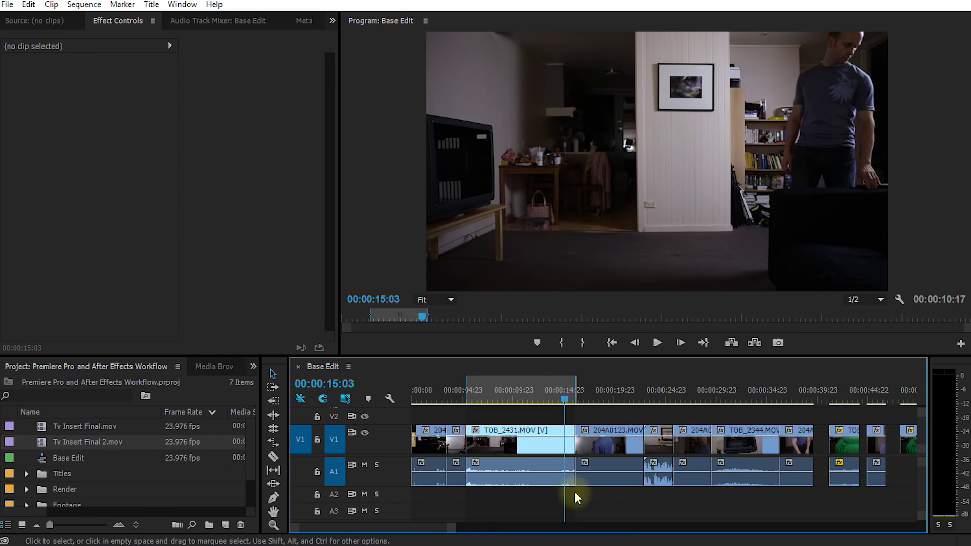
left_click_drag(558, 402, 530, 401)
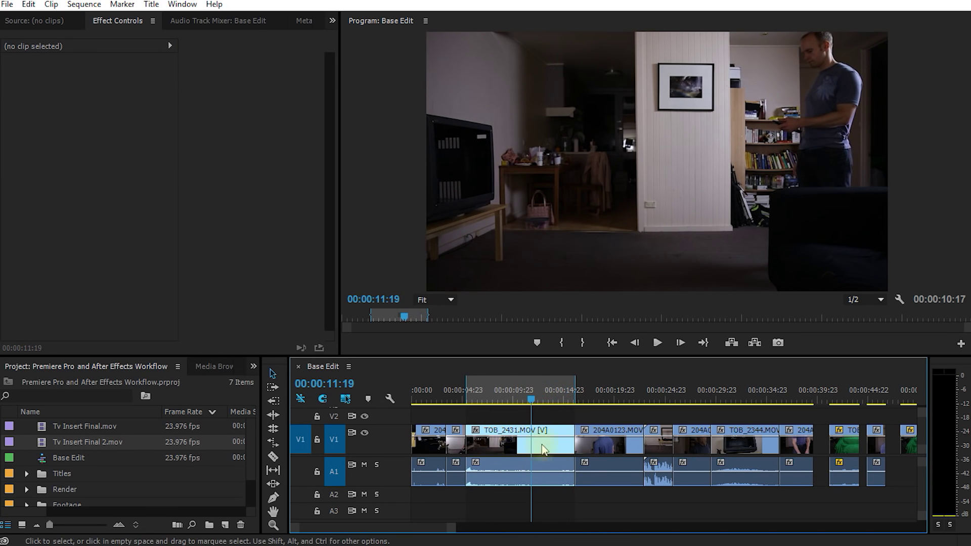
right_click(514, 453)
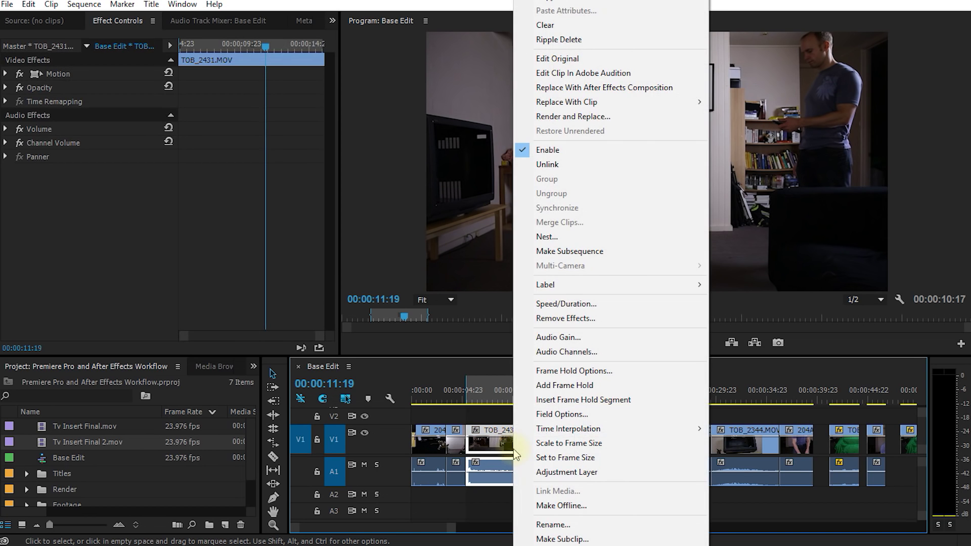
left_click(687, 89)
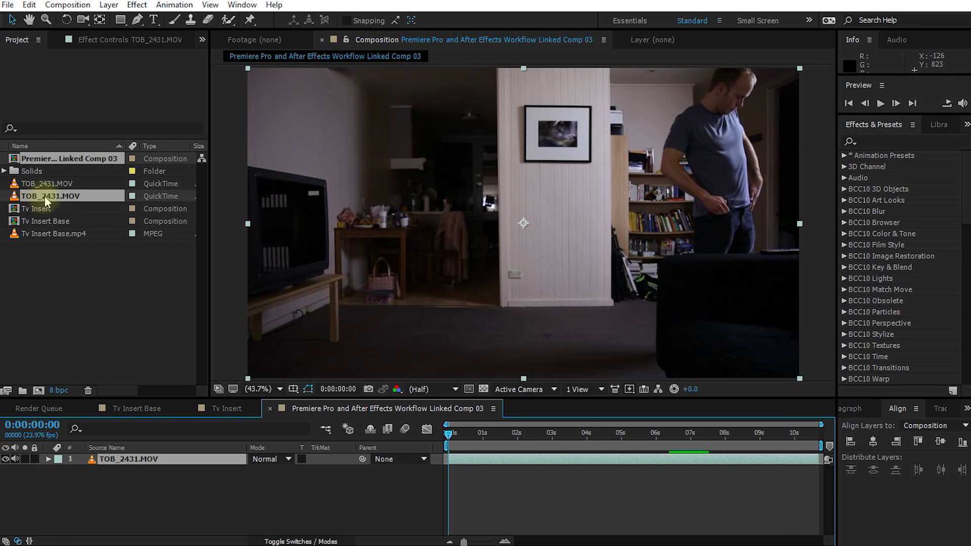
left_click_drag(456, 442, 692, 452)
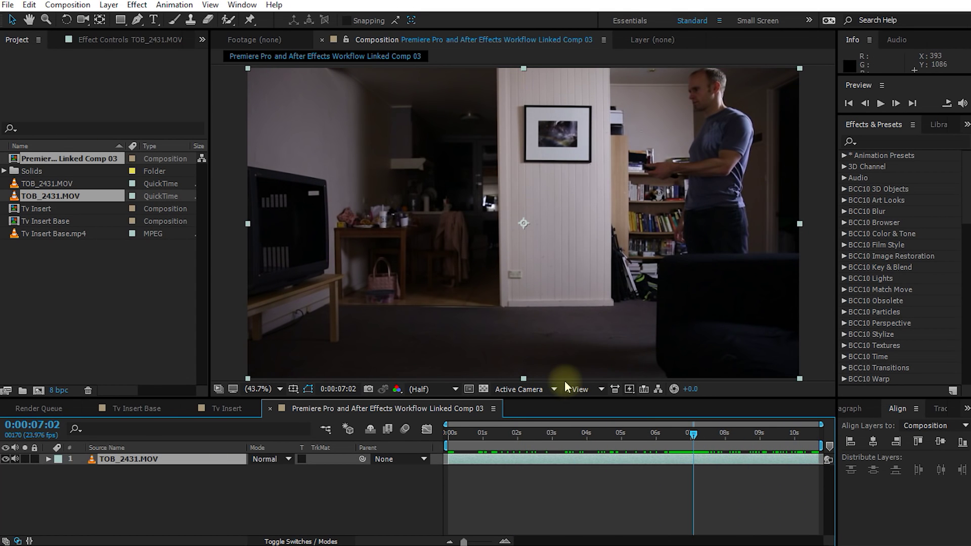
Select the Premiere Pro and After Effects Workflow Linked Comp 03 clip on V1 and inspect its Project panel name
key("alt+Tab")
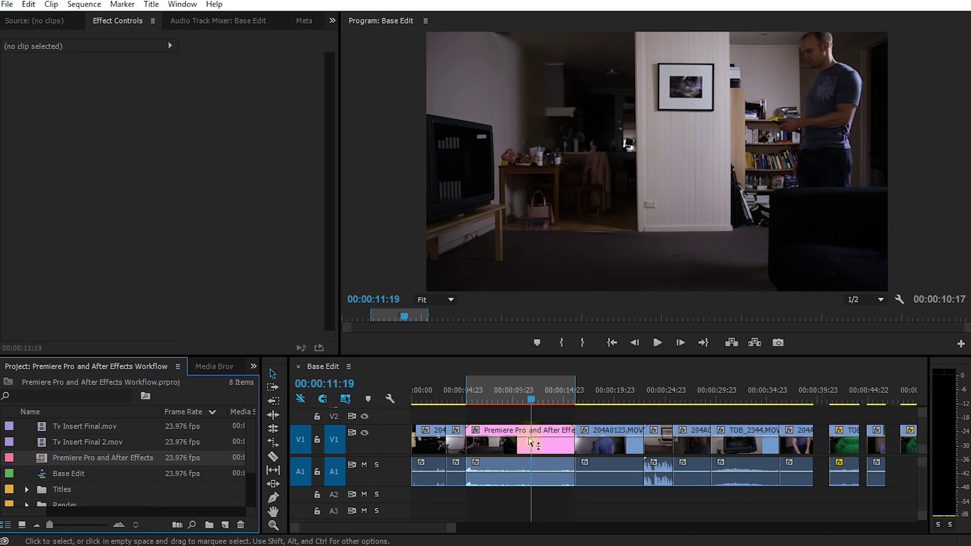
mouse_move(522, 399)
left_mouse_down()
mouse_move(496, 400)
mouse_move(516, 399)
left_mouse_up()
left_click(474, 462)
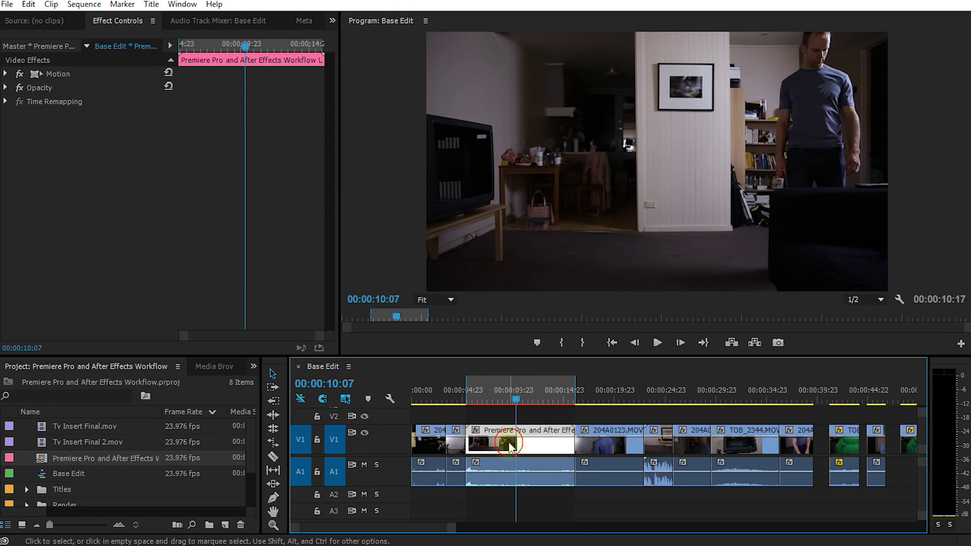
left_click(41, 459)
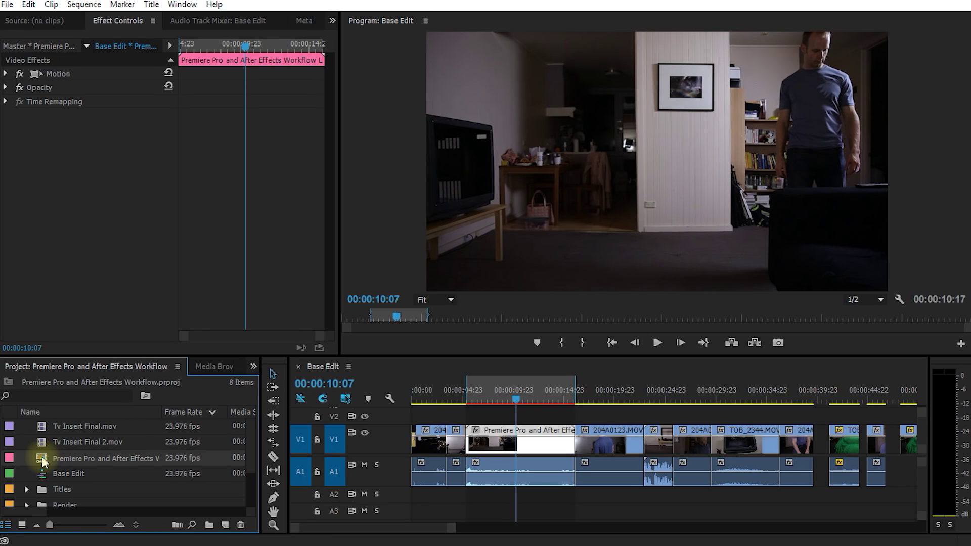
left_click(91, 459)
left_click(115, 457)
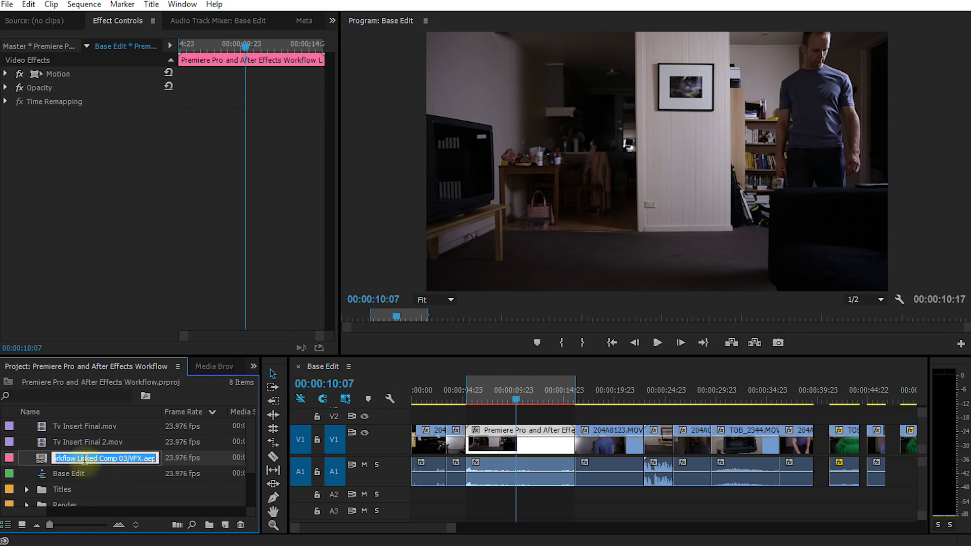
left_click(39, 461)
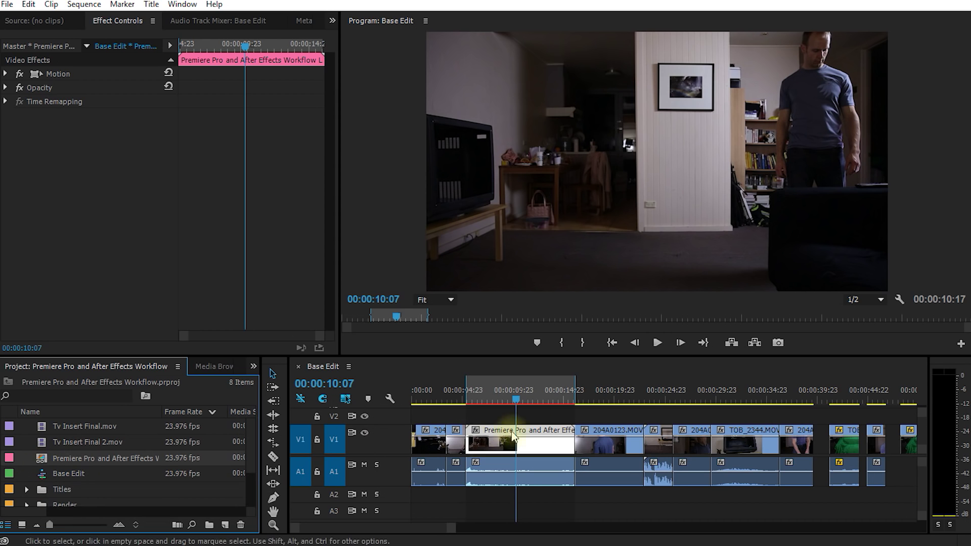
left_click_drag(529, 399, 524, 400)
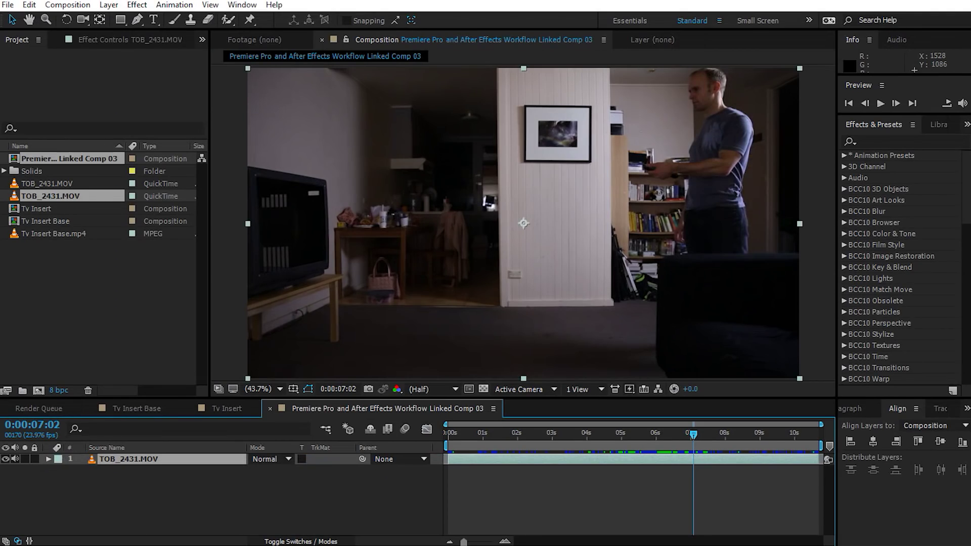
Add a yellow (FFDE00) solid layer, Yellow Solid 1, to Linked Comp 03 and hide it
right_click(246, 486)
mouse_move(294, 363)
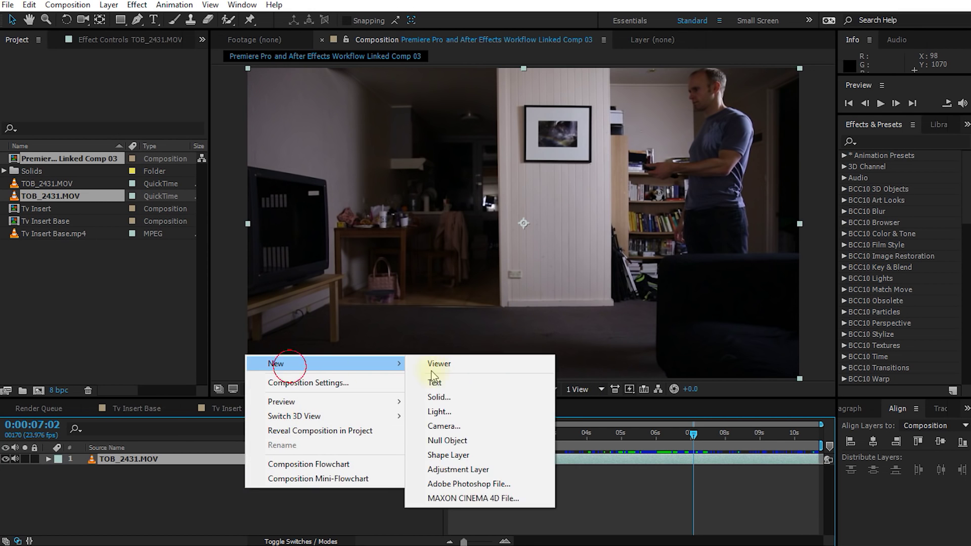
left_click(453, 398)
left_click(546, 382)
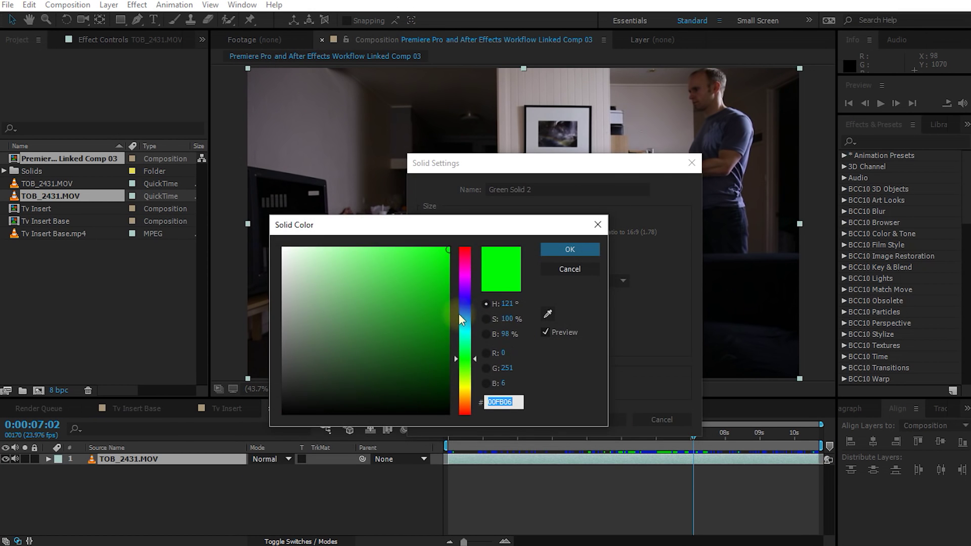
left_click(466, 278)
left_click_drag(467, 279, 465, 391)
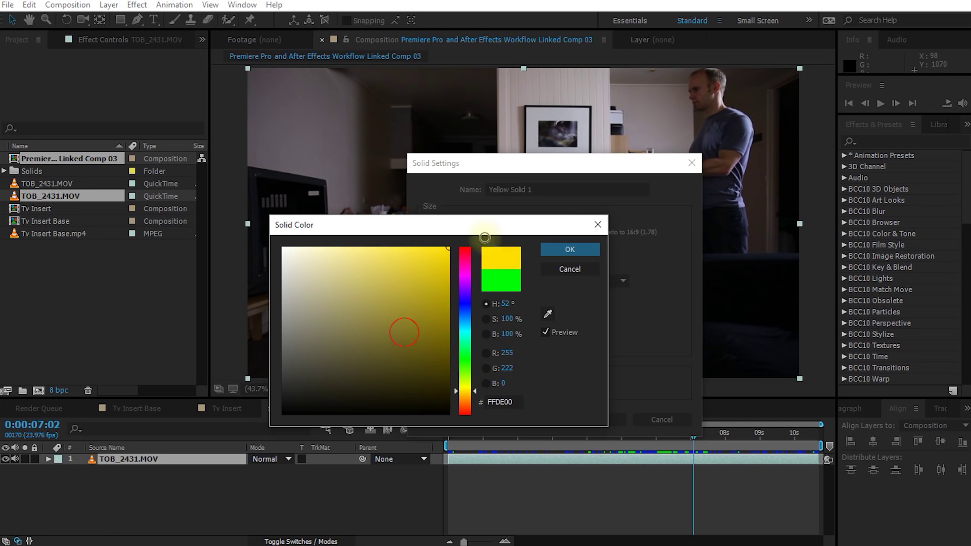
left_click(576, 249)
left_click(601, 420)
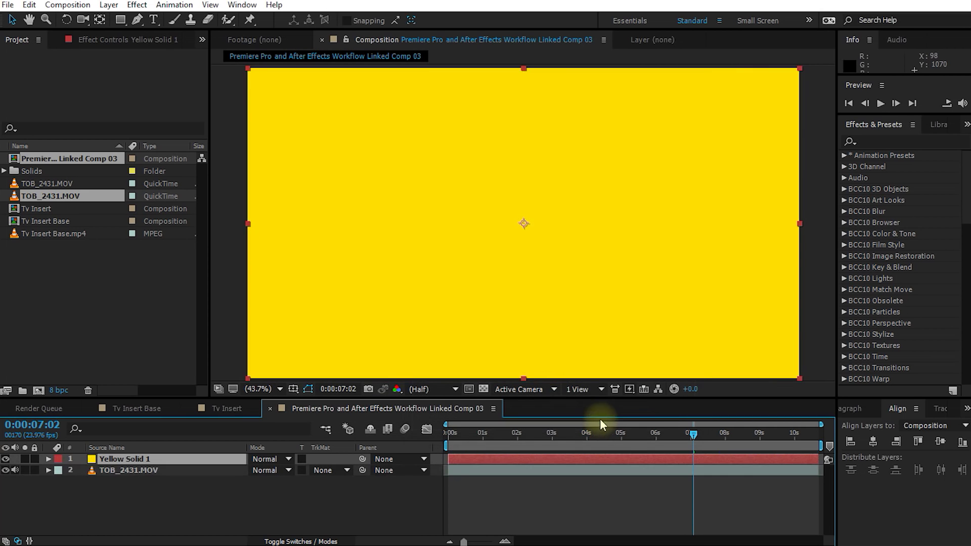
left_click(5, 459)
Mask Yellow Solid 1 to the TV screen's four corners, show it again, and save
left_click(136, 21)
left_click(255, 176)
left_click(324, 186)
left_click(325, 261)
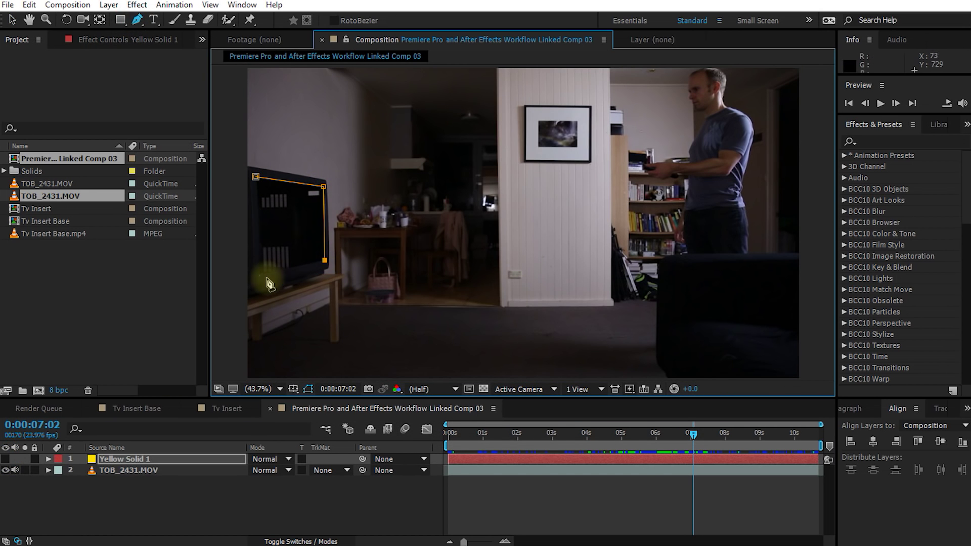
left_click(262, 275)
left_click(255, 177)
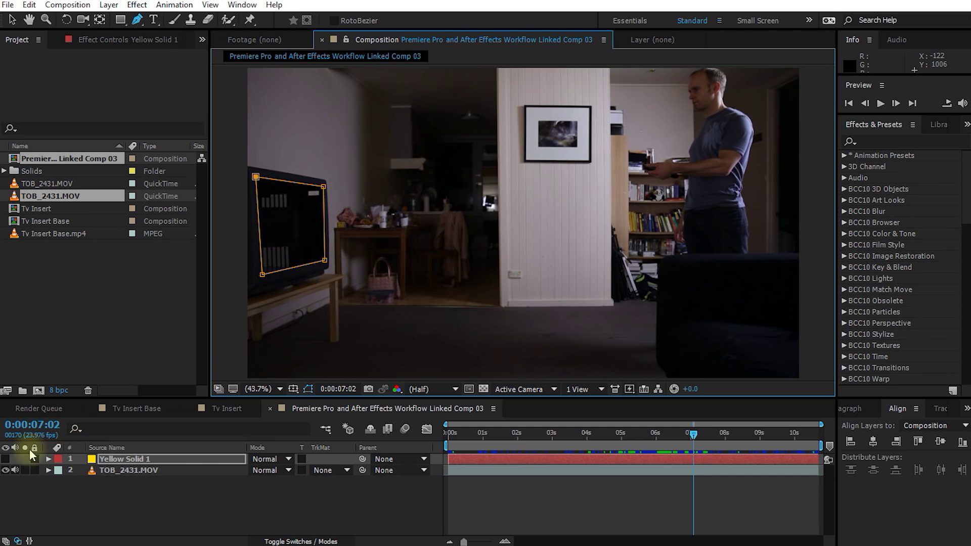
left_click(5, 459)
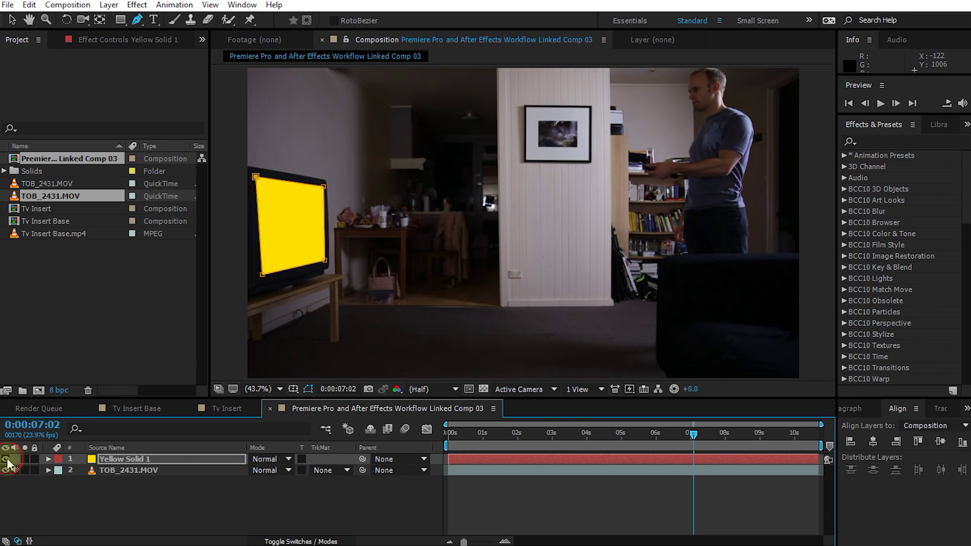
left_click(180, 491)
key("ctrl+s")
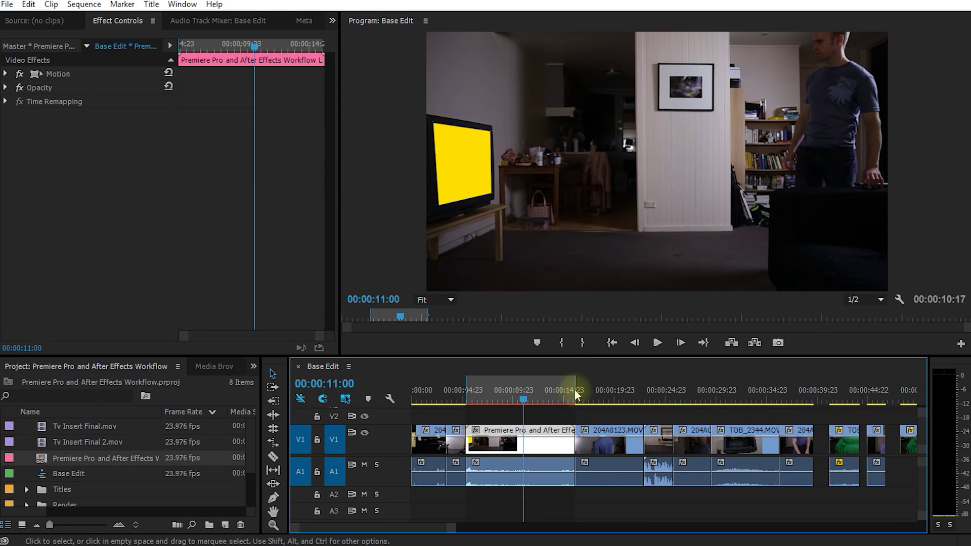
Scrub through the linked clip in Premiere to check that the TV screen shows yellow
left_click(498, 396)
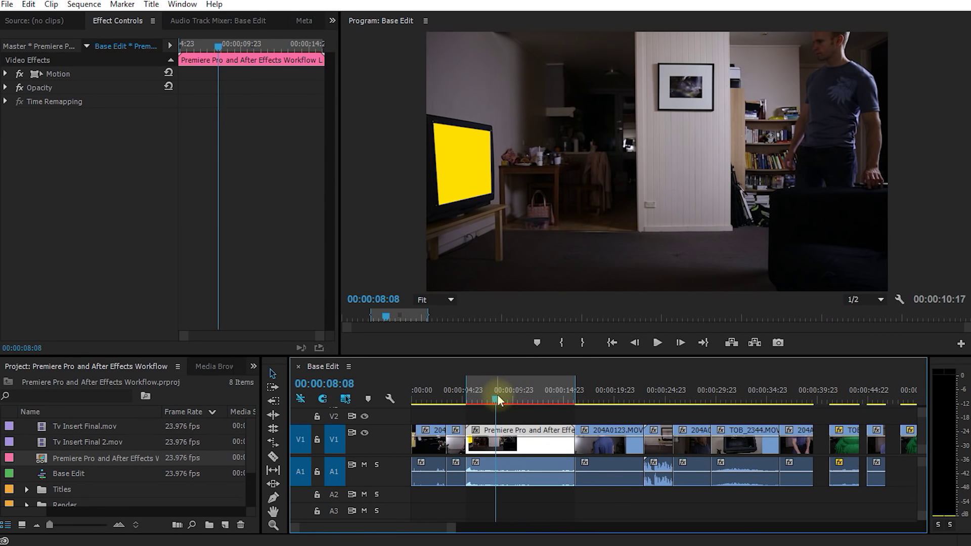
left_click_drag(539, 396, 551, 398)
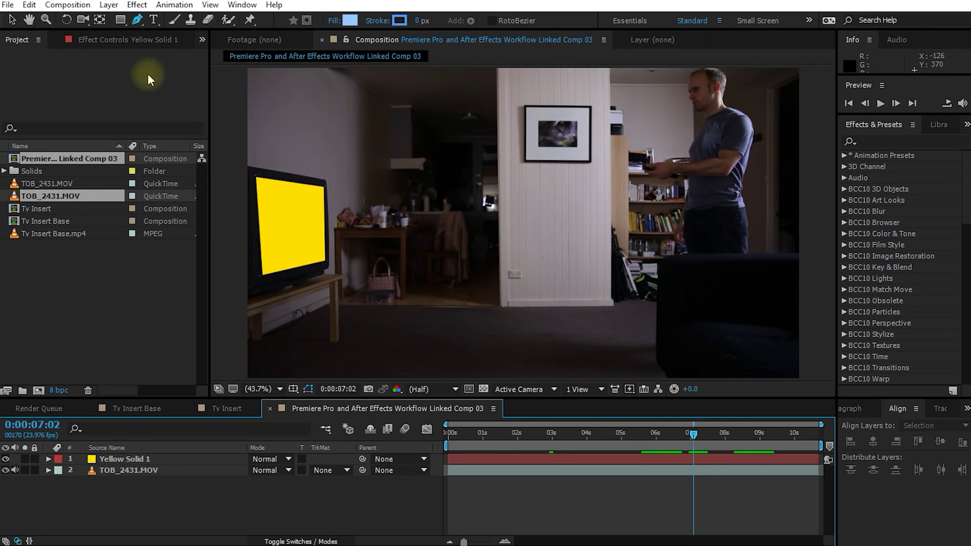
Add a 'Nothing good on TV?' text layer near the bottom of the frame and save the project
left_click(153, 19)
left_click(392, 342)
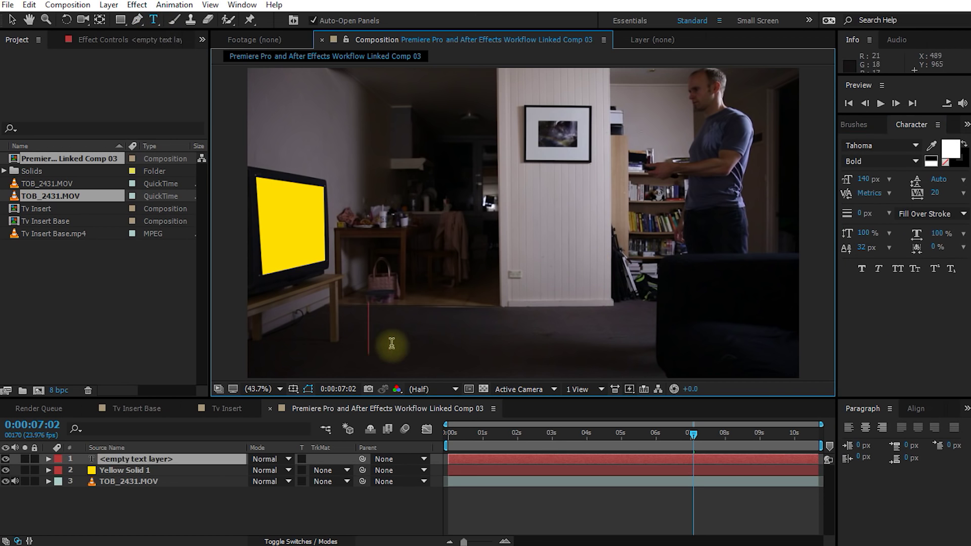
type("Nothing good on TV?")
key("ctrl+a")
key("KP_Enter")
left_click(642, 508)
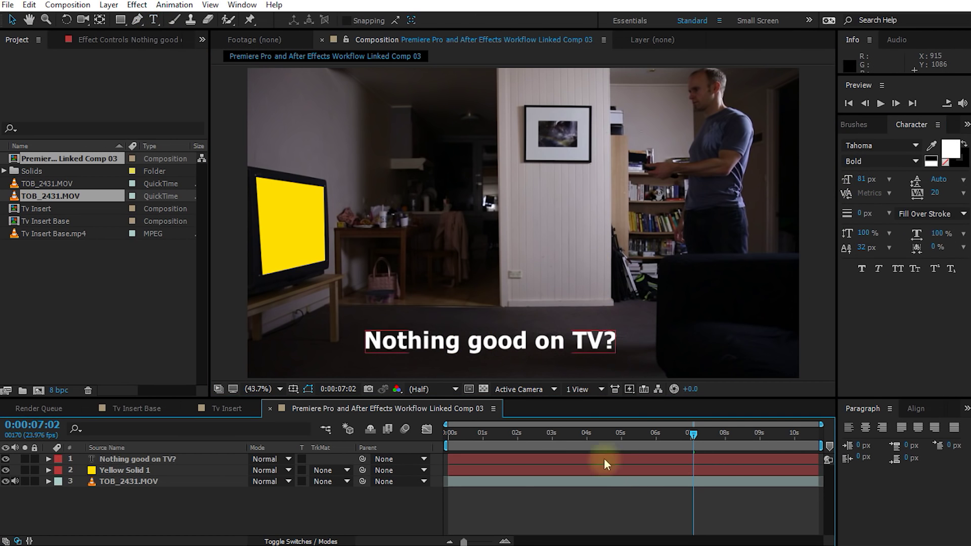
key("ctrl+s")
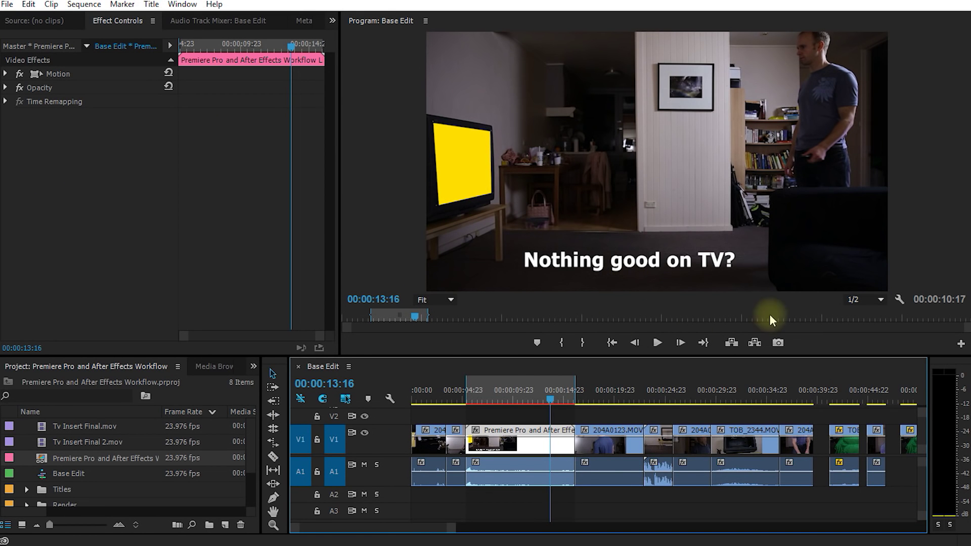
left_click(494, 401)
left_click_drag(496, 402, 500, 399)
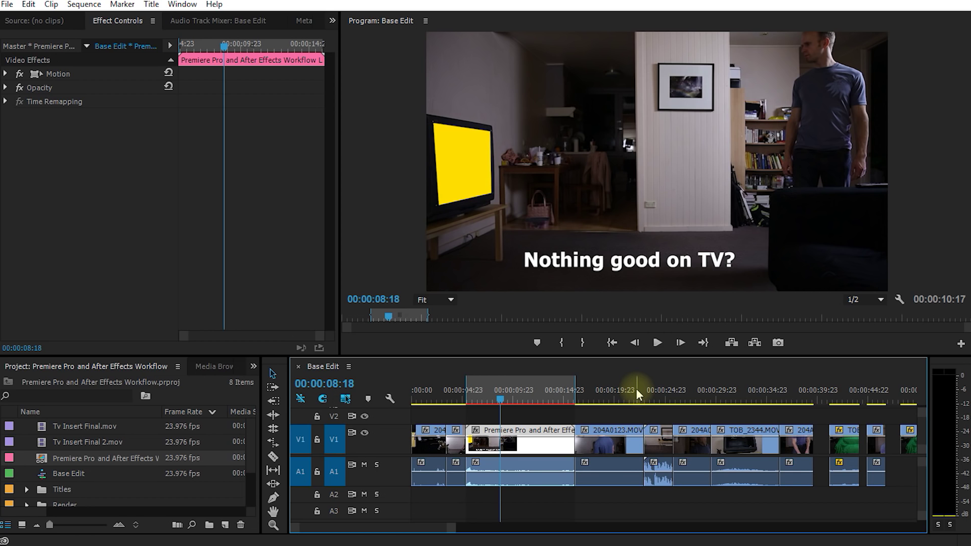
left_click(624, 497)
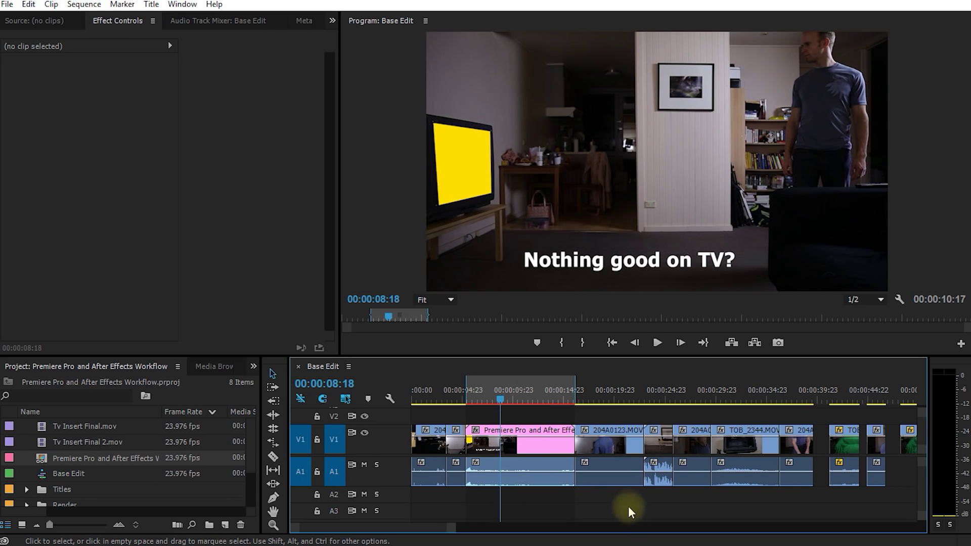
left_click(524, 451)
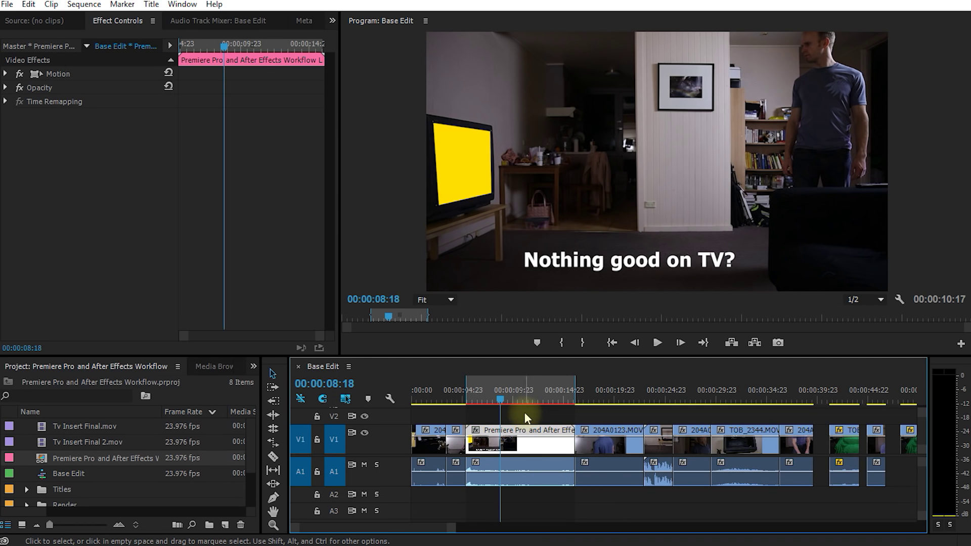
Delete the linked After Effects clip from V1/A1, then copy the TOB_2431.MOV layer in After Effects
mouse_move(526, 405)
left_mouse_down()
mouse_move(553, 405)
mouse_move(521, 400)
left_mouse_up()
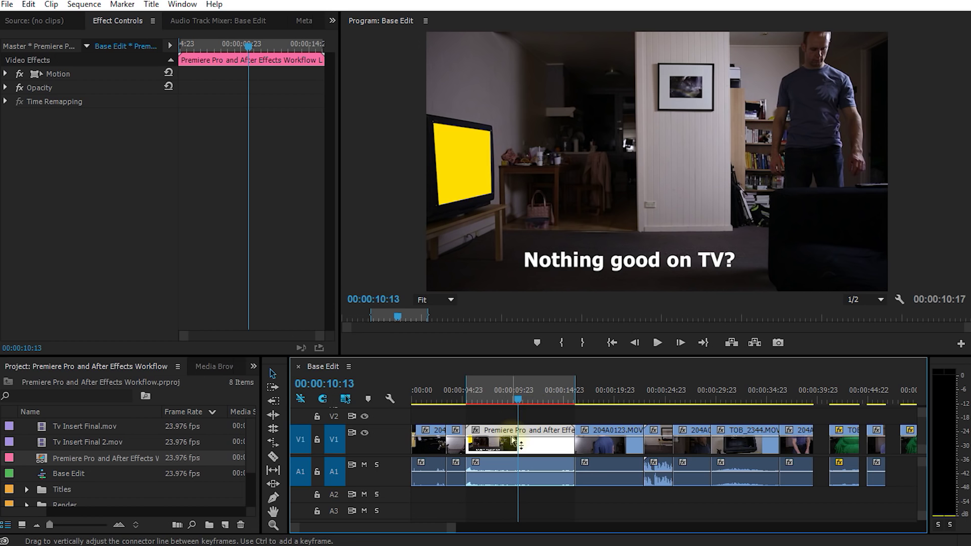
left_click(572, 497)
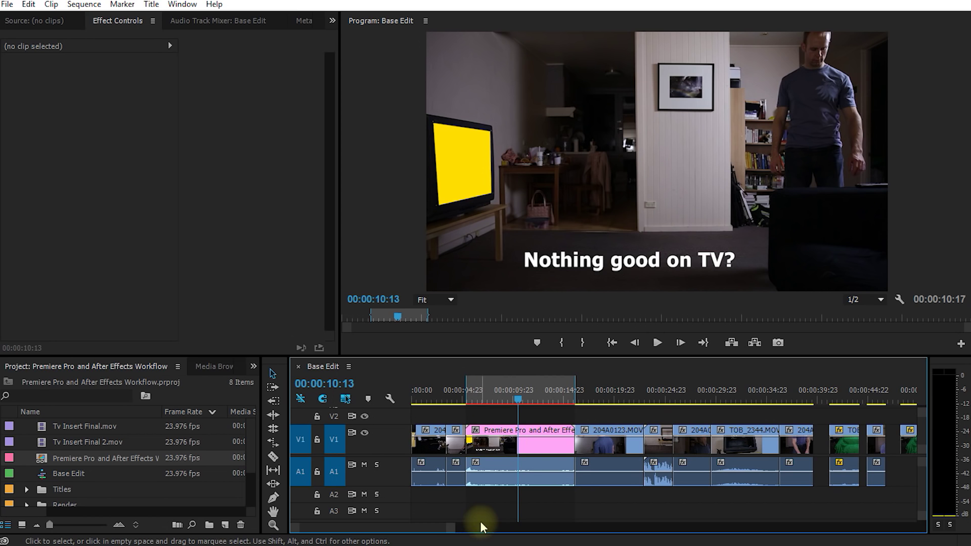
left_click(493, 479)
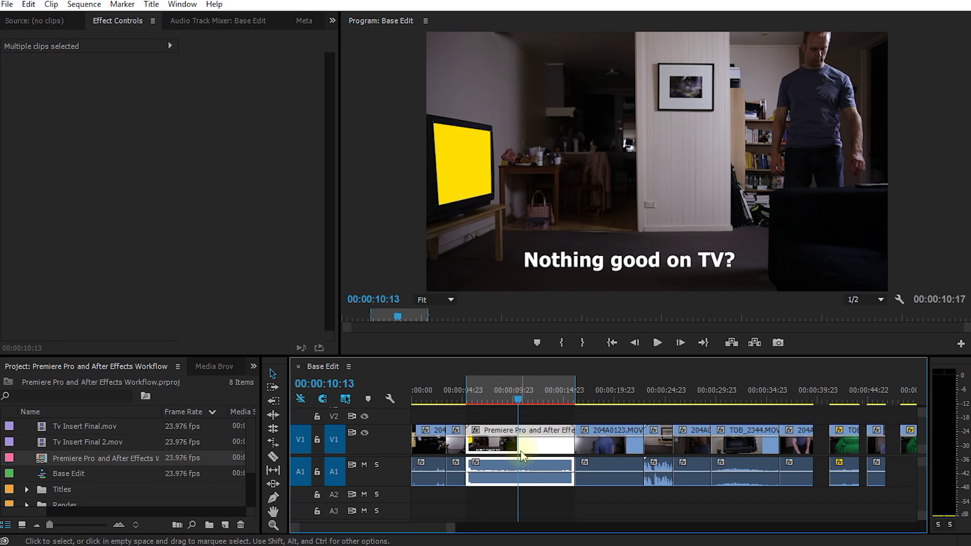
key("Delete")
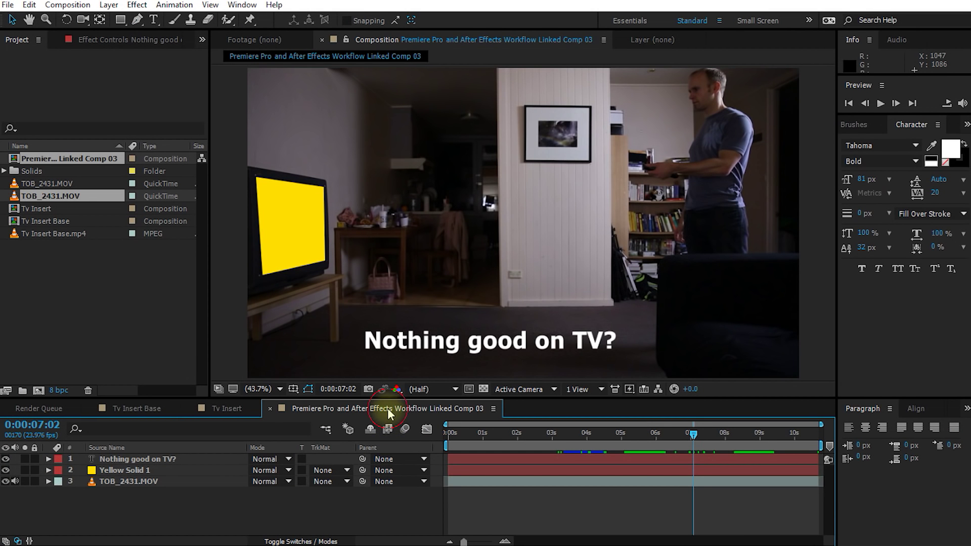
left_click(146, 481)
key("ctrl+c")
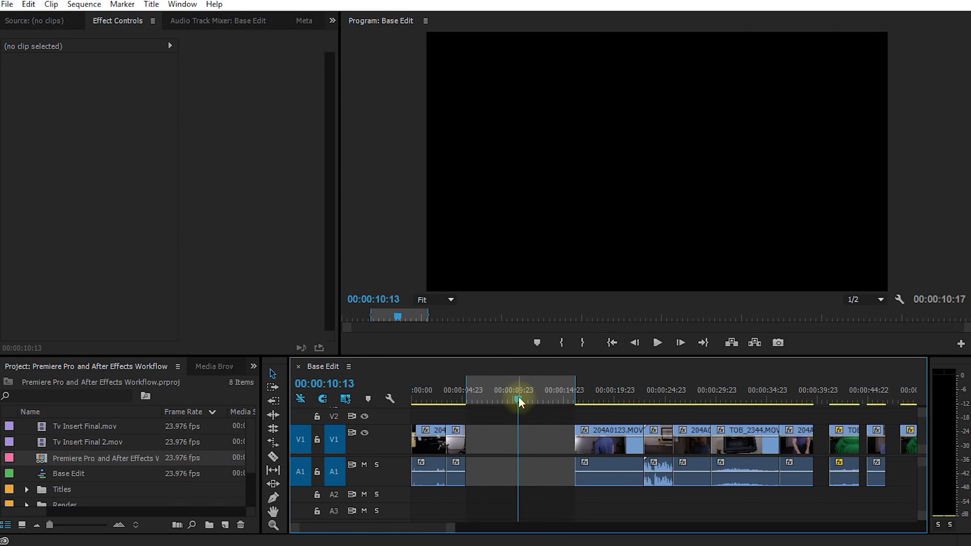
Paste TOB_2431.MOV at the start of the V1/A1 gap to restore the plain TV shot
left_click_drag(520, 401, 465, 401)
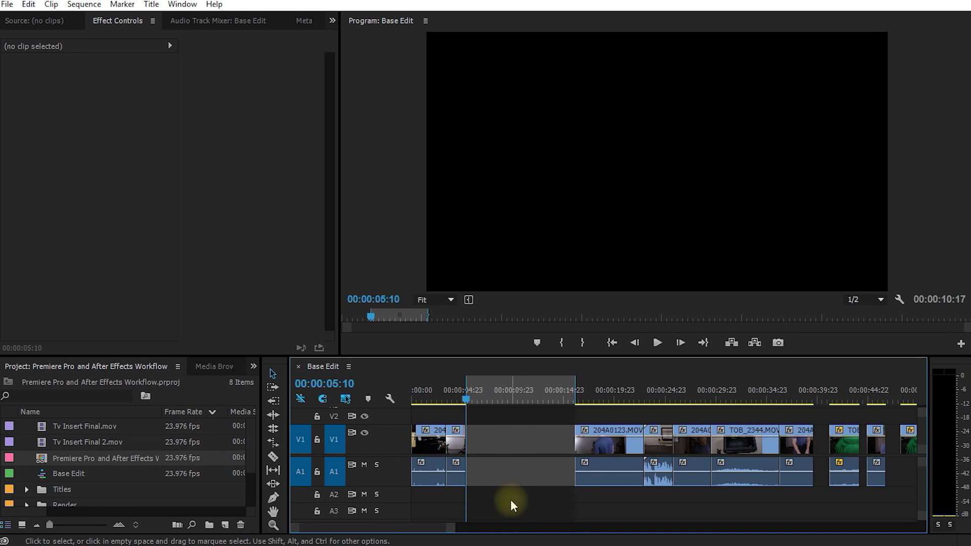
key("ctrl+v")
mouse_move(496, 393)
left_mouse_down()
mouse_move(512, 398)
mouse_move(483, 402)
left_mouse_up()
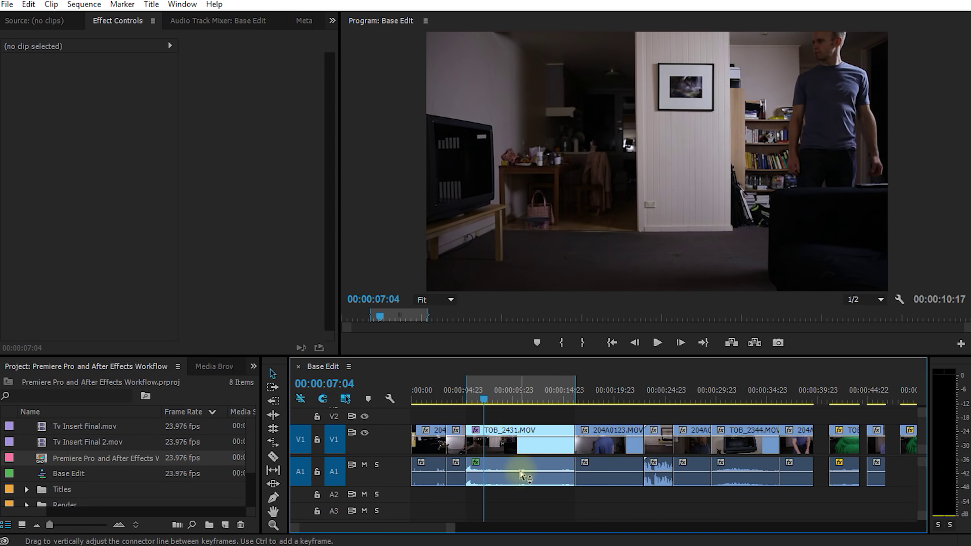
Duplicate the TOB_2431.MOV clip onto track V2
mouse_move(522, 474)
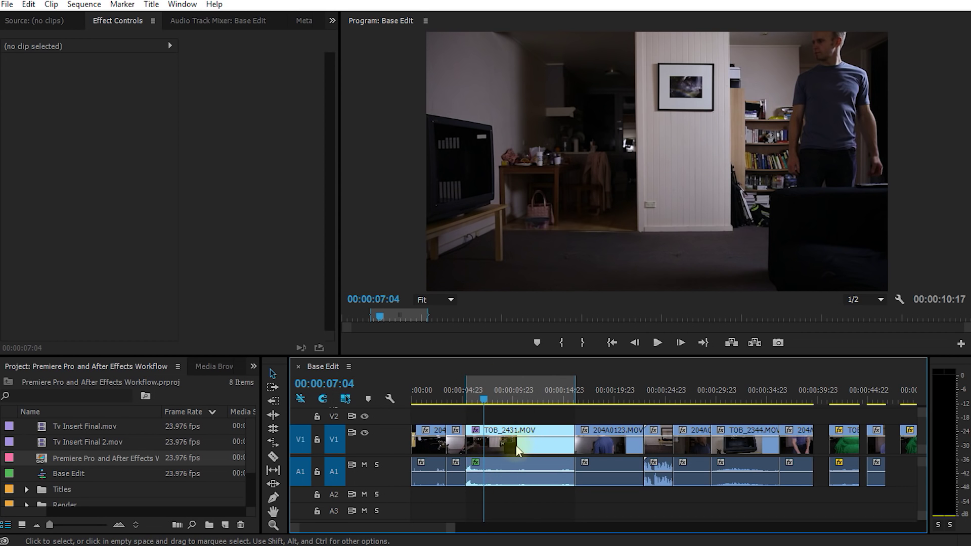
left_click(505, 449)
left_click_drag(505, 449, 514, 417)
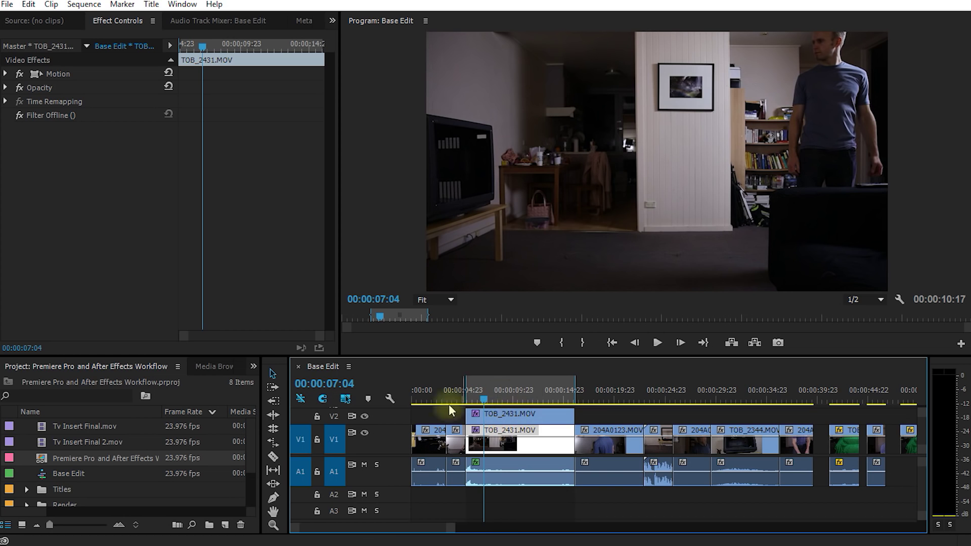
Replace the V2 copy with a new After Effects composition, then delete it from V2
left_click(520, 416)
right_click(492, 413)
left_click(636, 142)
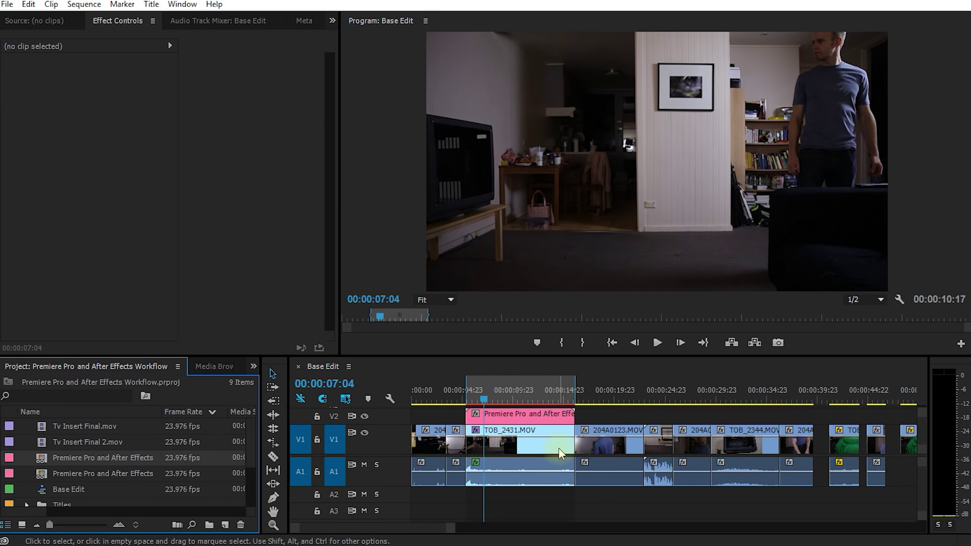
left_click(512, 419)
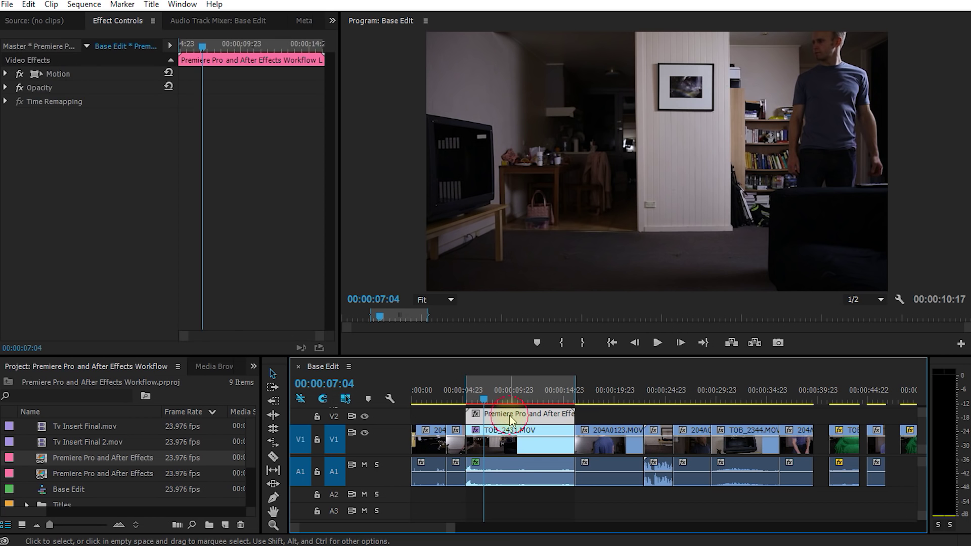
key("Delete")
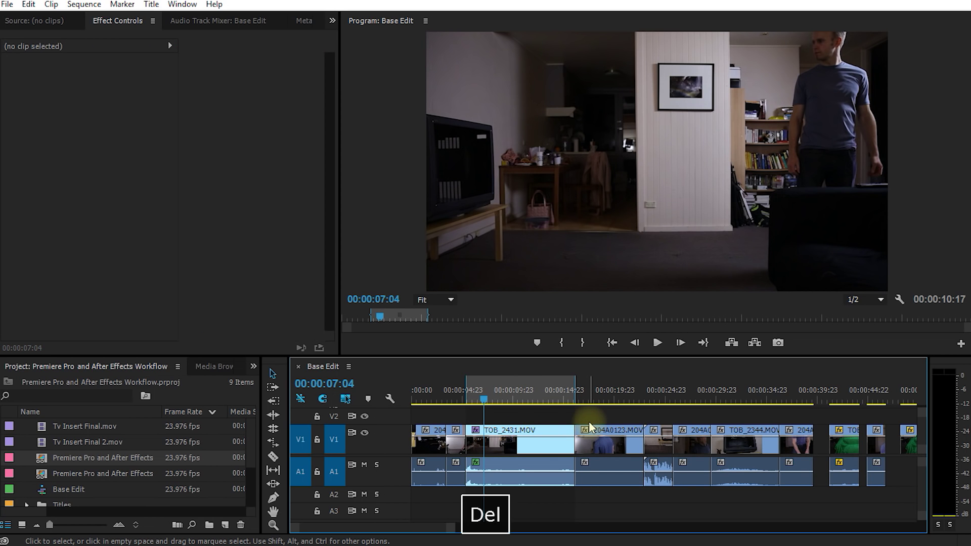